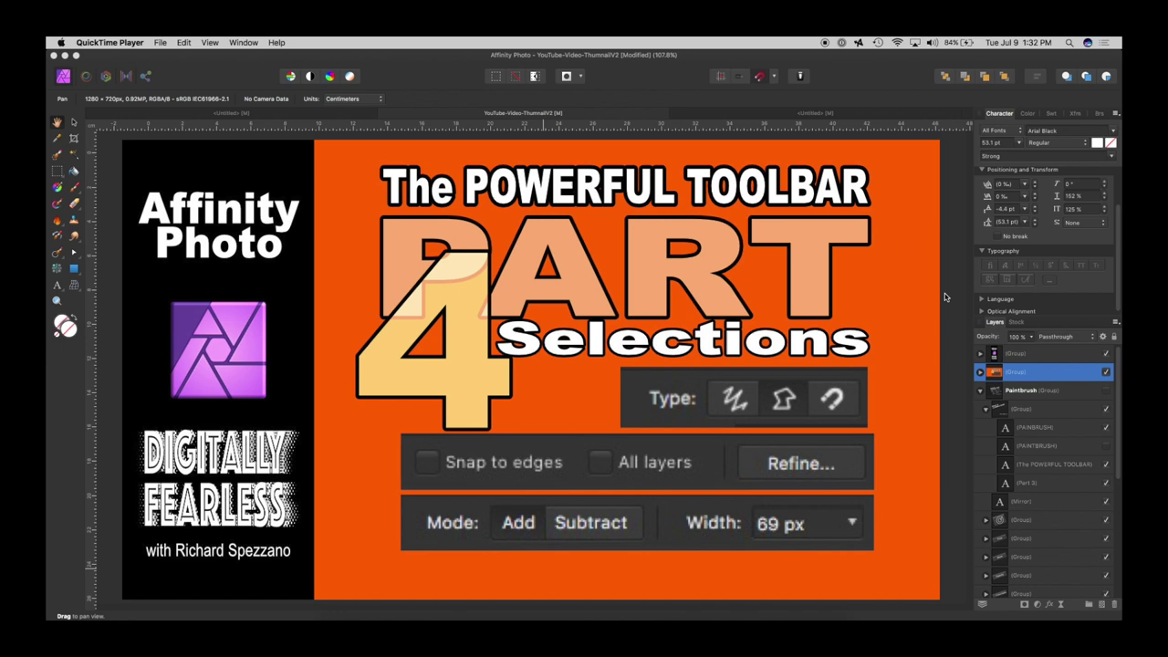
Hide the top (Group) layer holding the Part 4 Selections artwork
left_click(1107, 373)
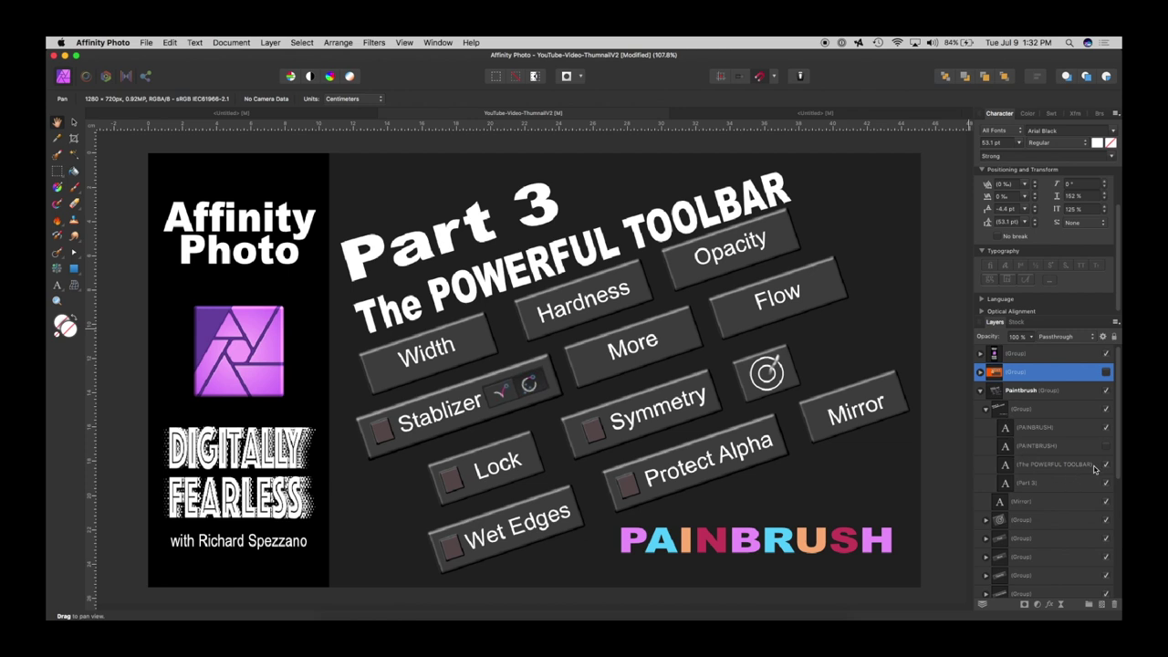
Swap the PAINBRUSH text layer for PAINTBRUSH and make the Part 4 group visible again
left_click(1106, 427)
left_click(1107, 446)
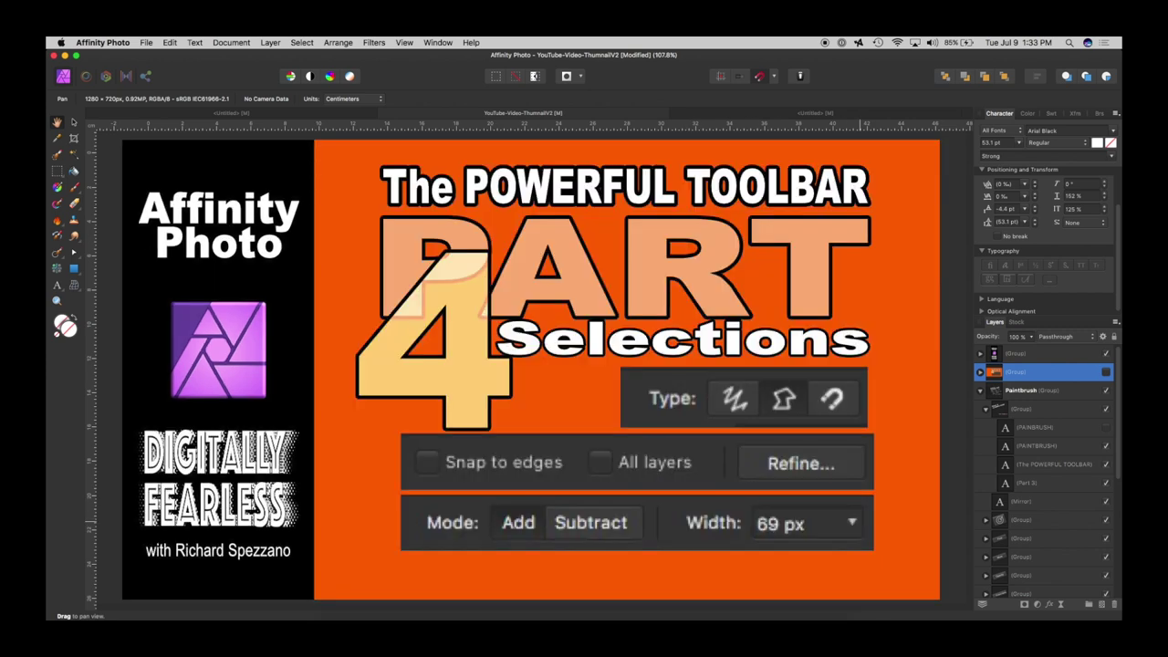
left_click(1106, 372)
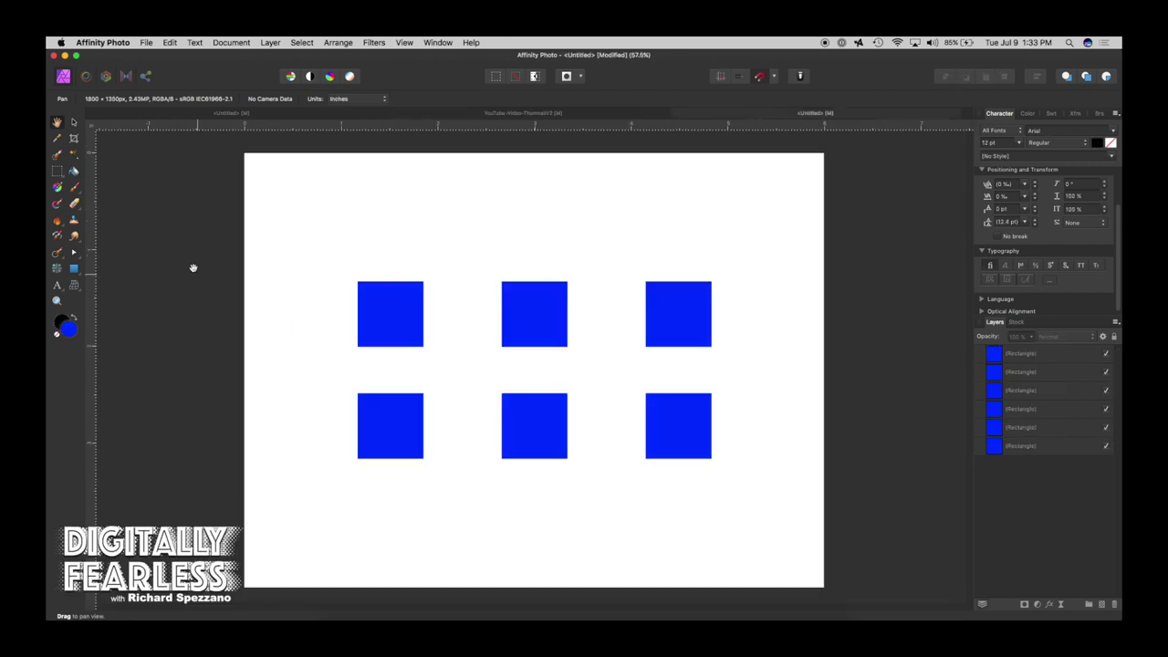
With the Move Tool, marquee-select all six blue squares, shrink them as one block, then undo
left_click(74, 123)
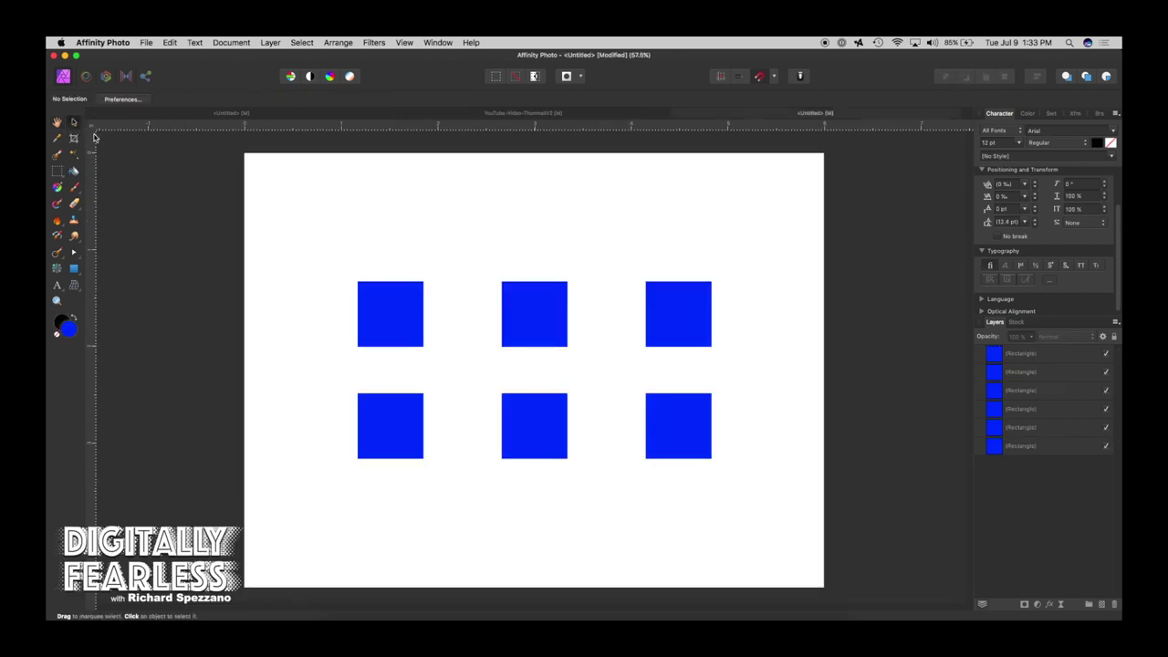
left_click(378, 308)
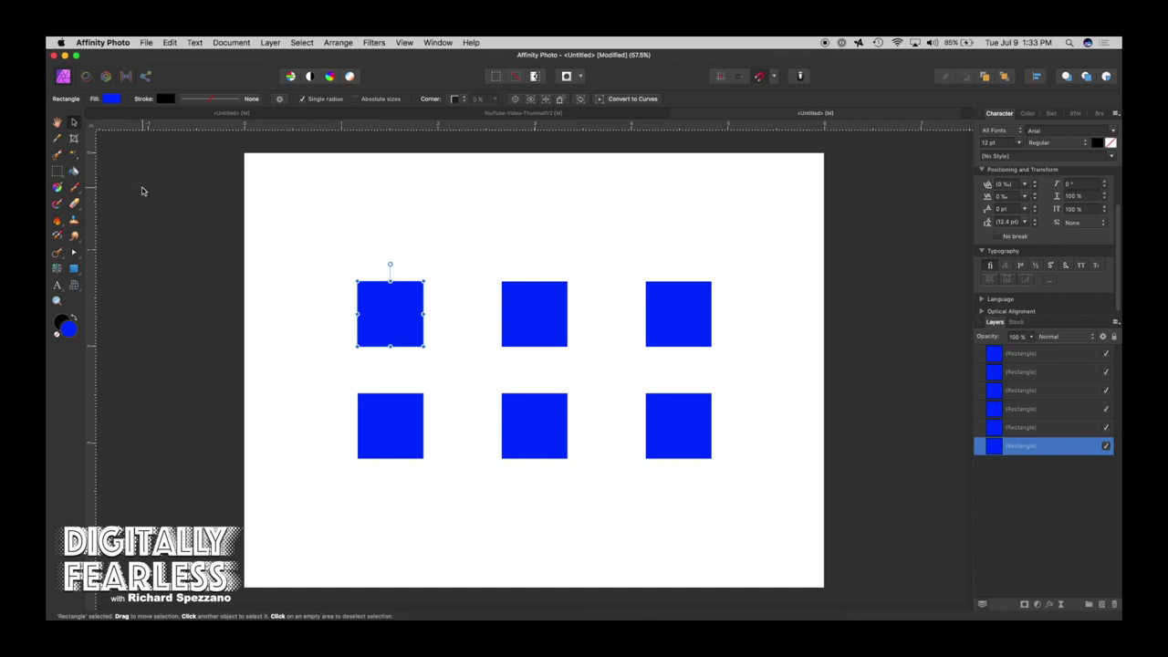
left_click(138, 165)
left_click(381, 288)
left_click_drag(329, 232, 759, 495)
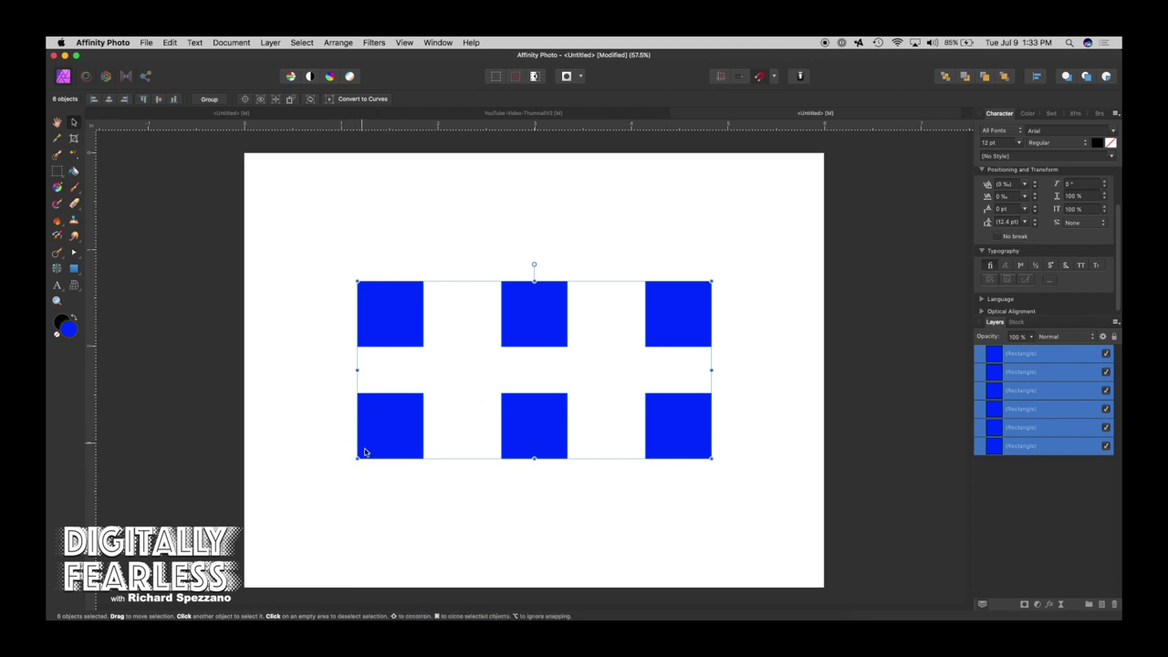
mouse_move(712, 281)
left_mouse_down()
mouse_move(613, 359)
mouse_move(703, 264)
mouse_move(710, 270)
left_mouse_up()
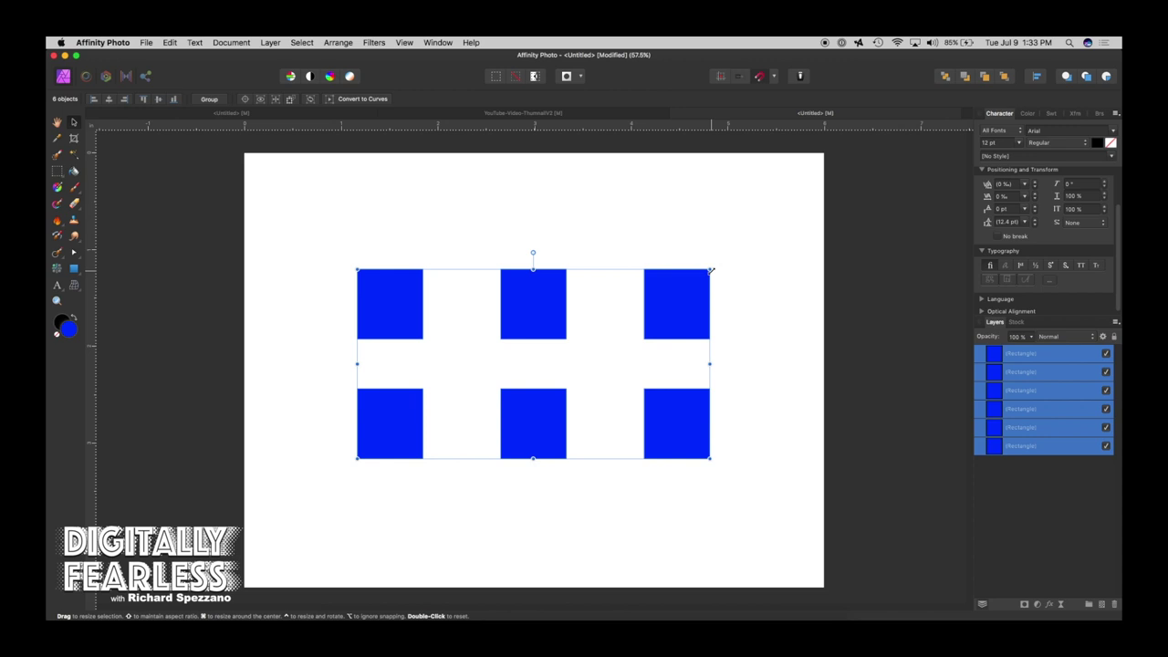
key("super+z")
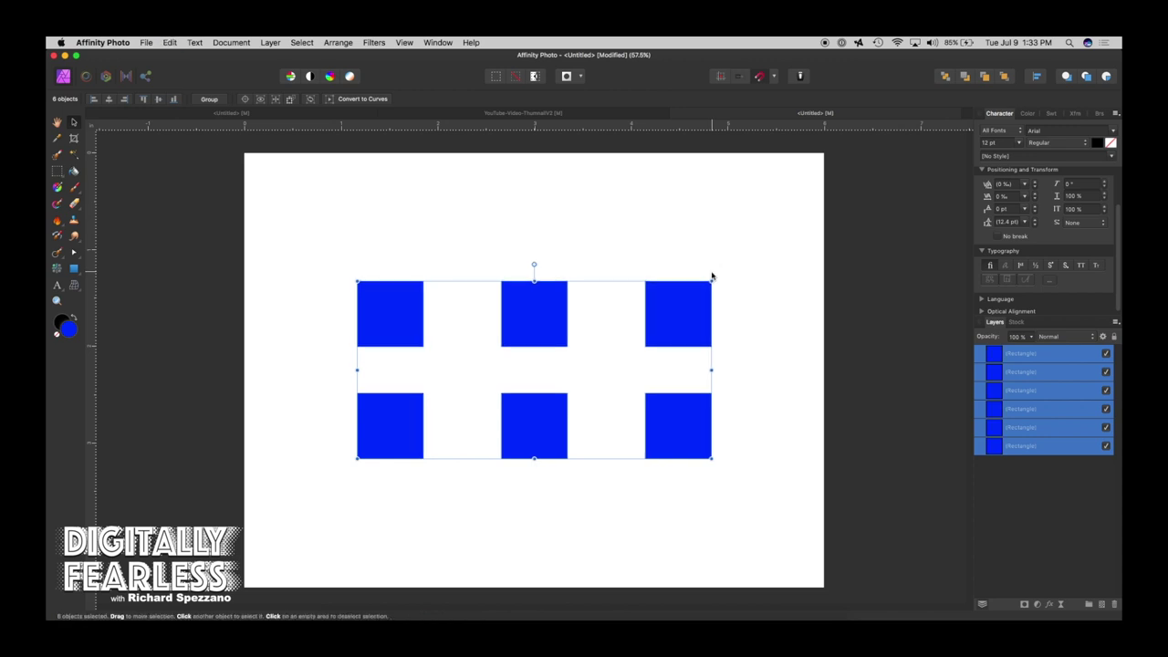
Turn on Transform Objects Separately, test an individual resize and undo, then rotate each square
left_click(291, 102)
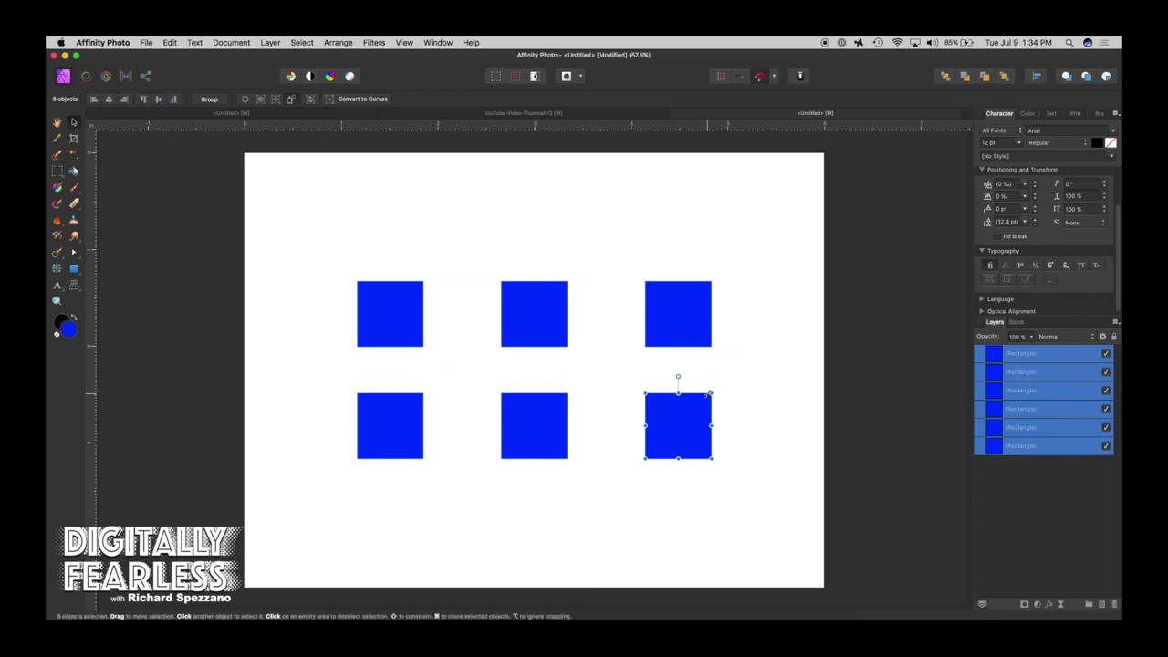
left_click_drag(711, 393, 673, 432)
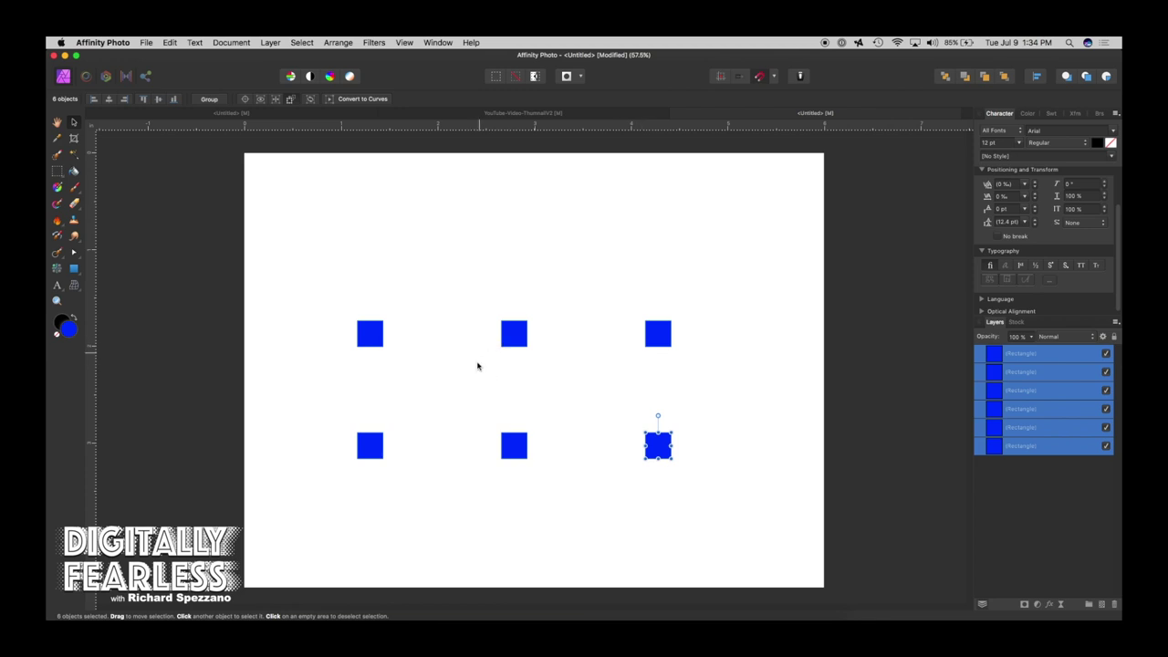
key("super+z")
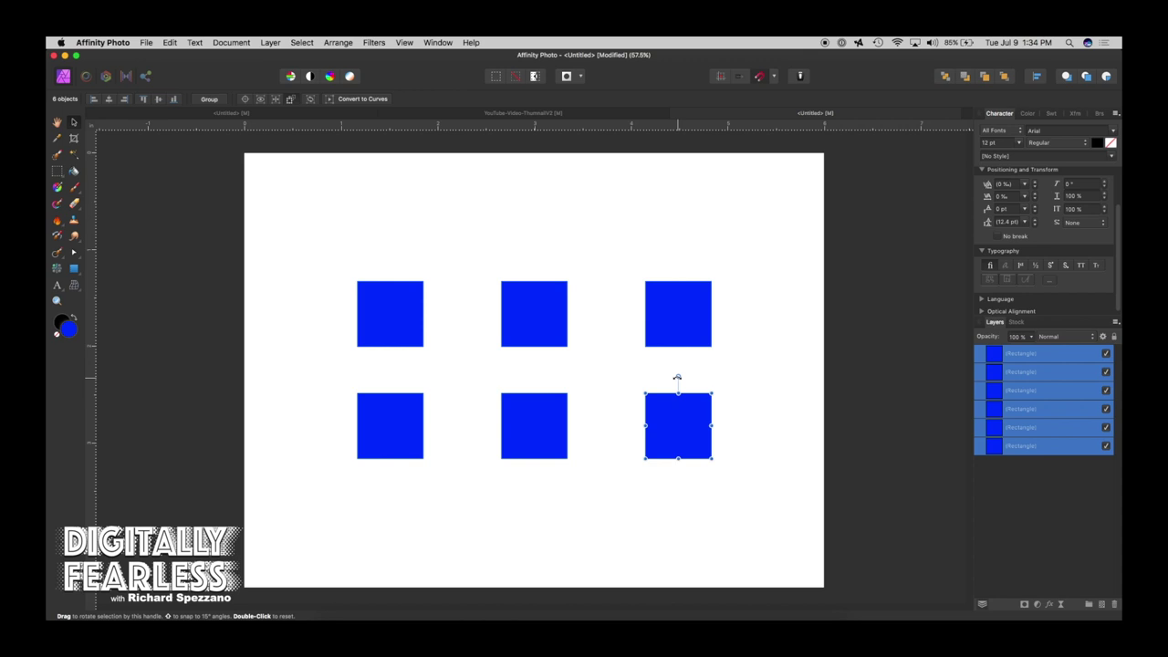
left_click_drag(677, 378, 644, 421)
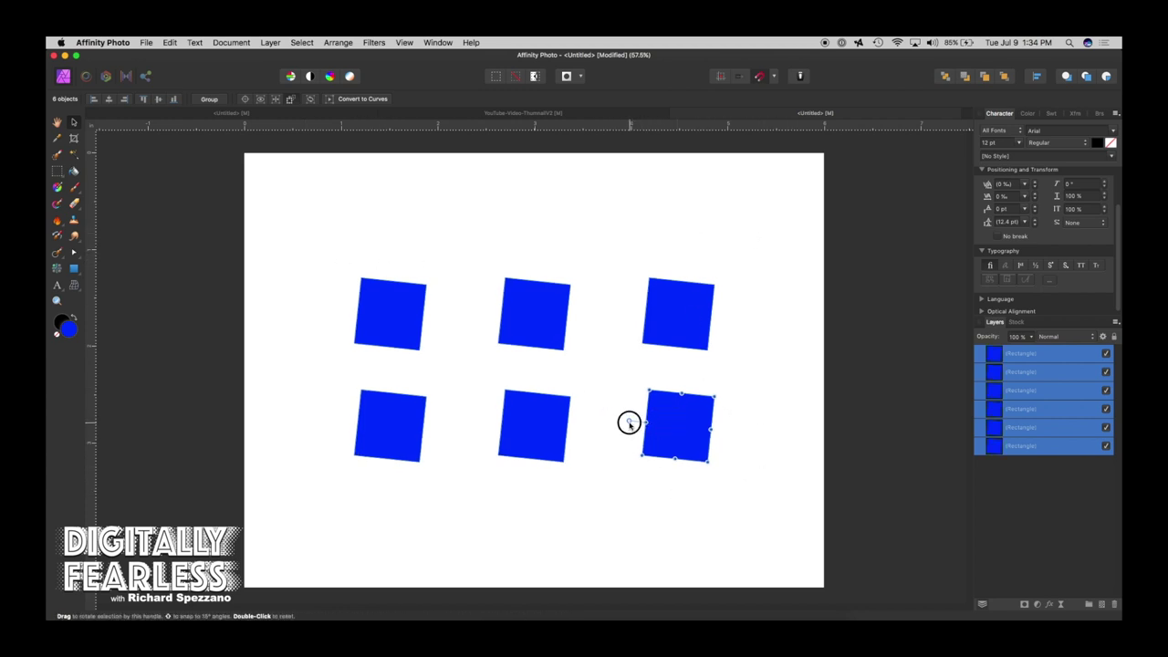
left_click_drag(629, 421, 756, 375)
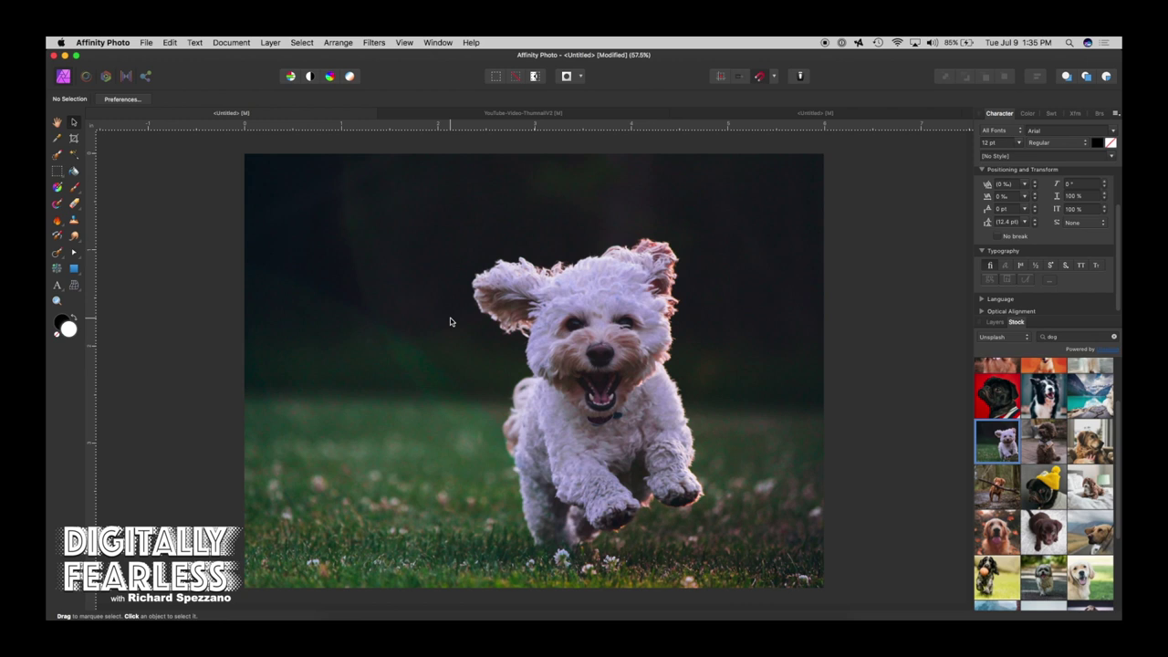
Toggle between the Stock and Layers panels, check the Unsplash source list, then return to Layers and deselect
left_click(601, 331)
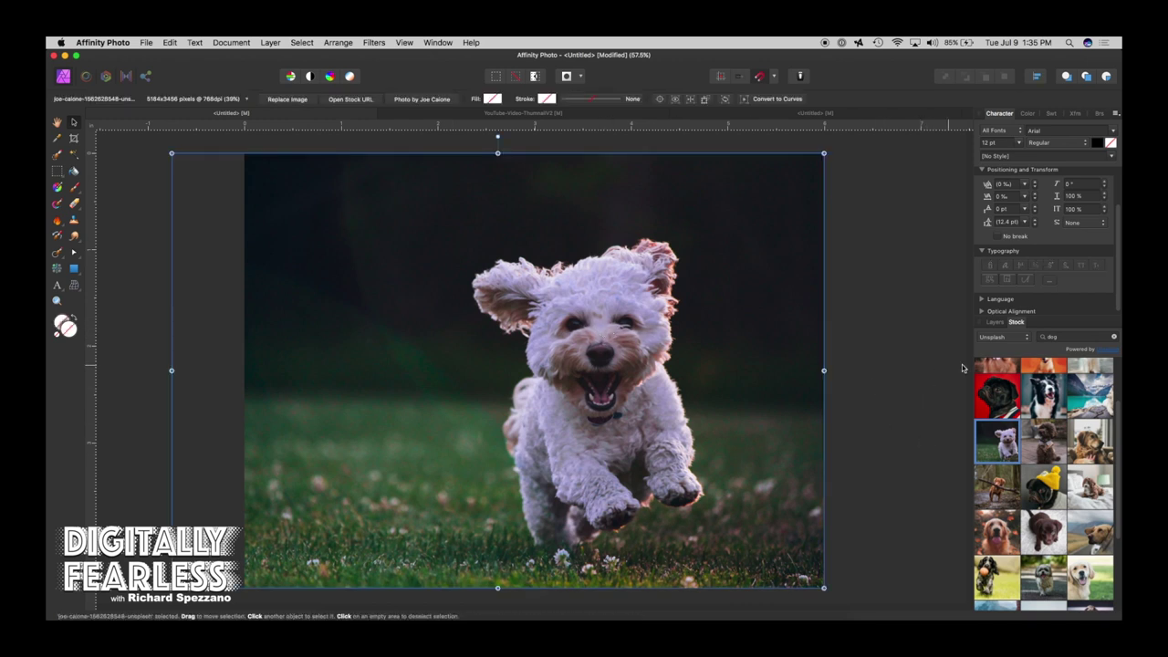
left_click(993, 323)
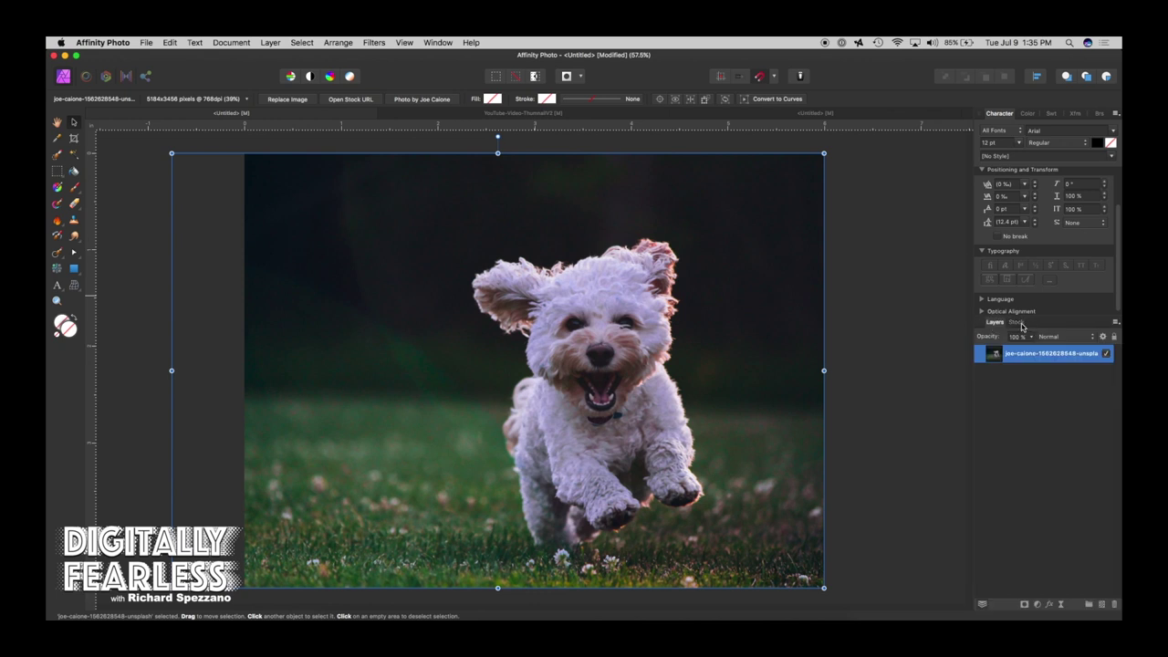
left_click(1018, 323)
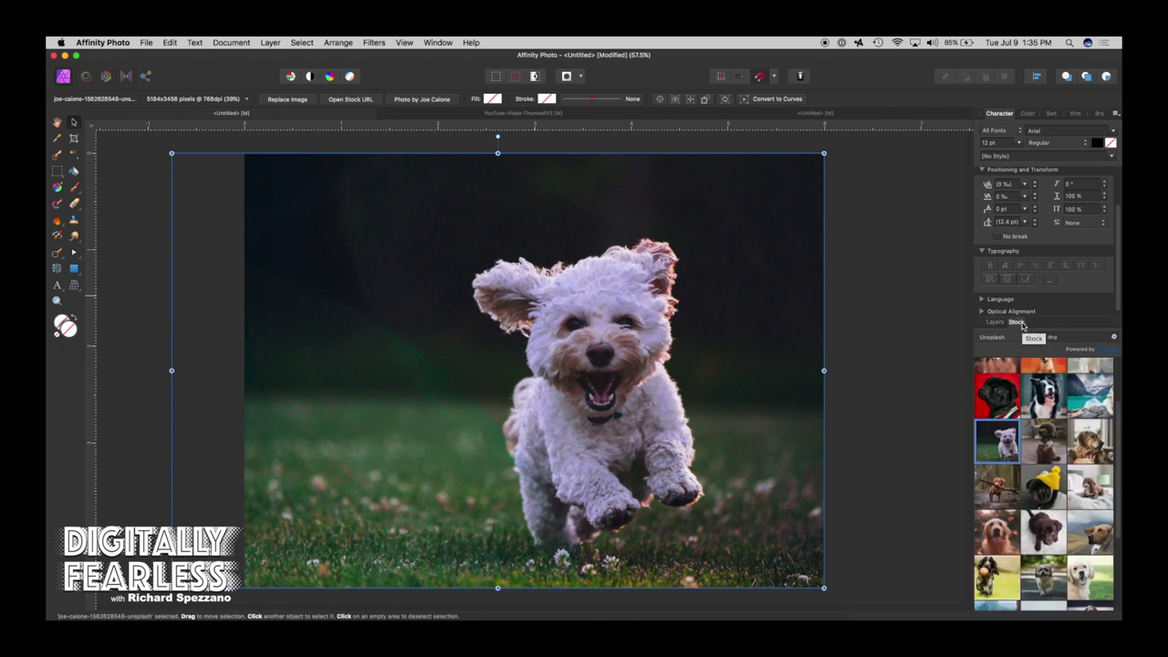
left_click(995, 337)
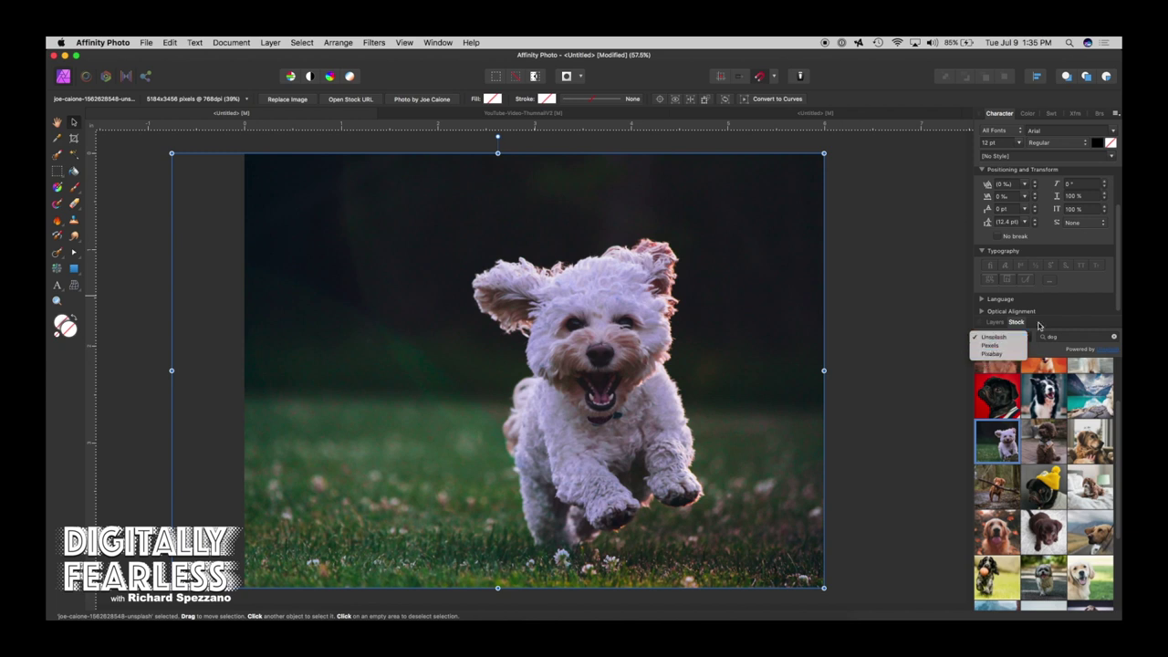
left_click(1038, 326)
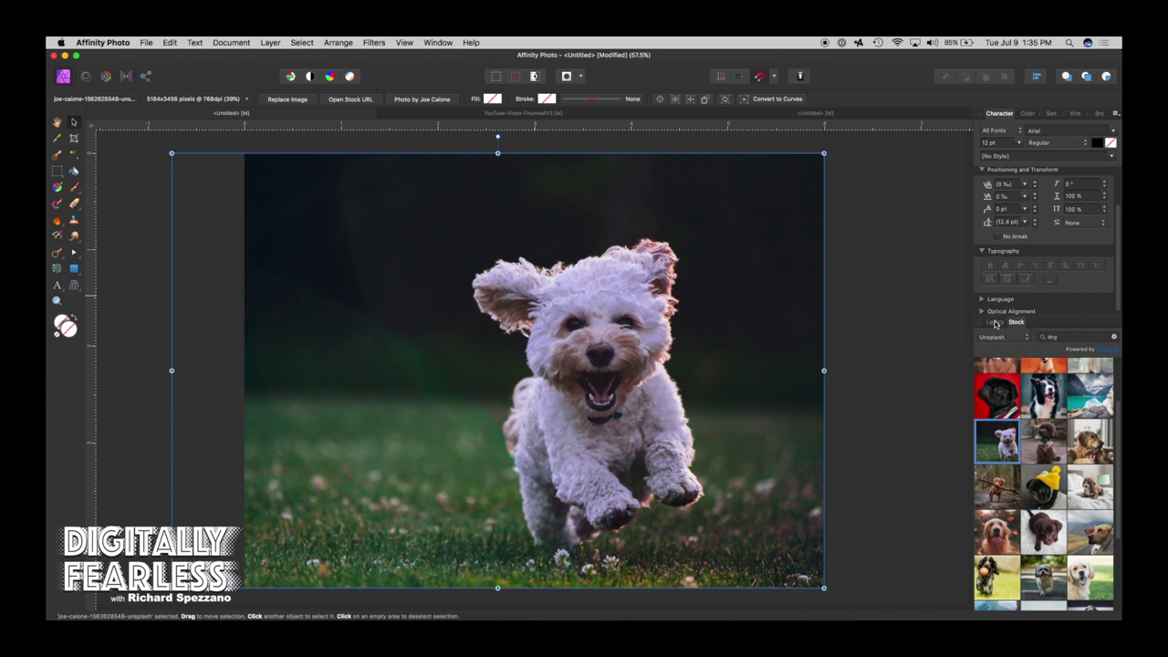
left_click(987, 338)
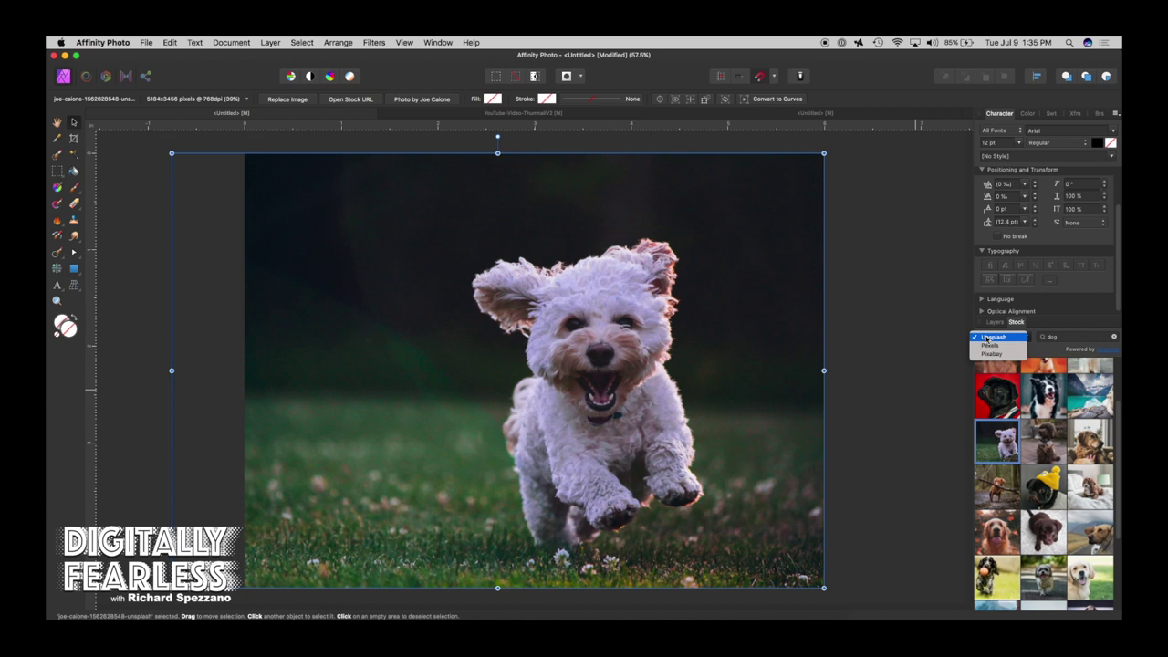
left_click(909, 335)
left_click(992, 323)
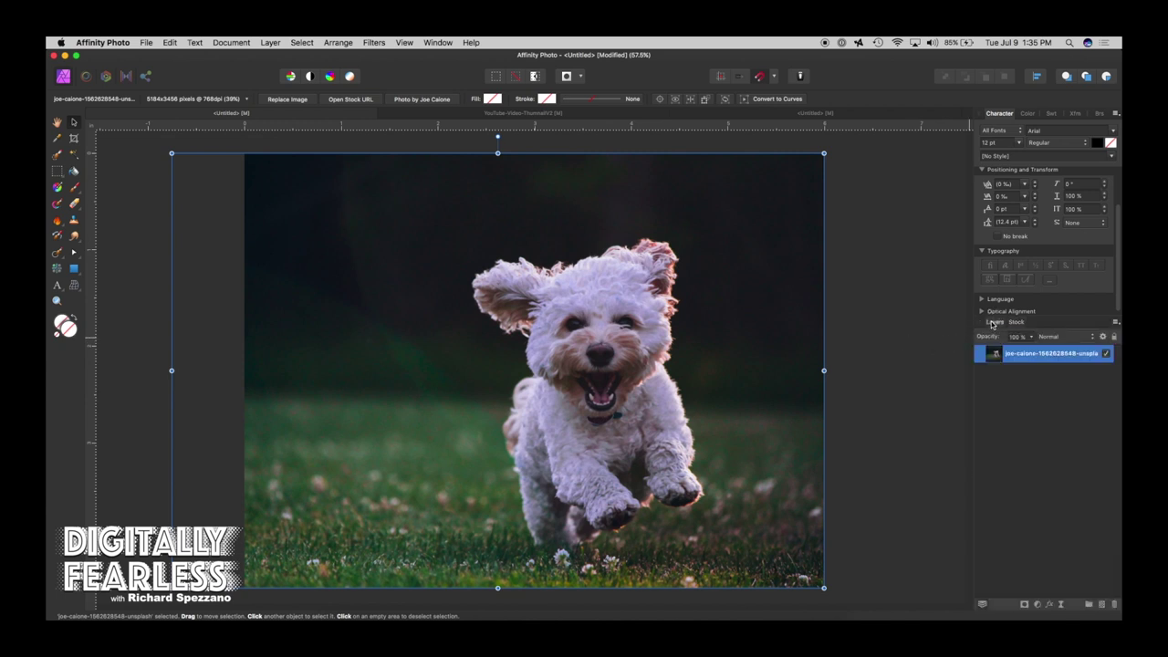
left_click(943, 367)
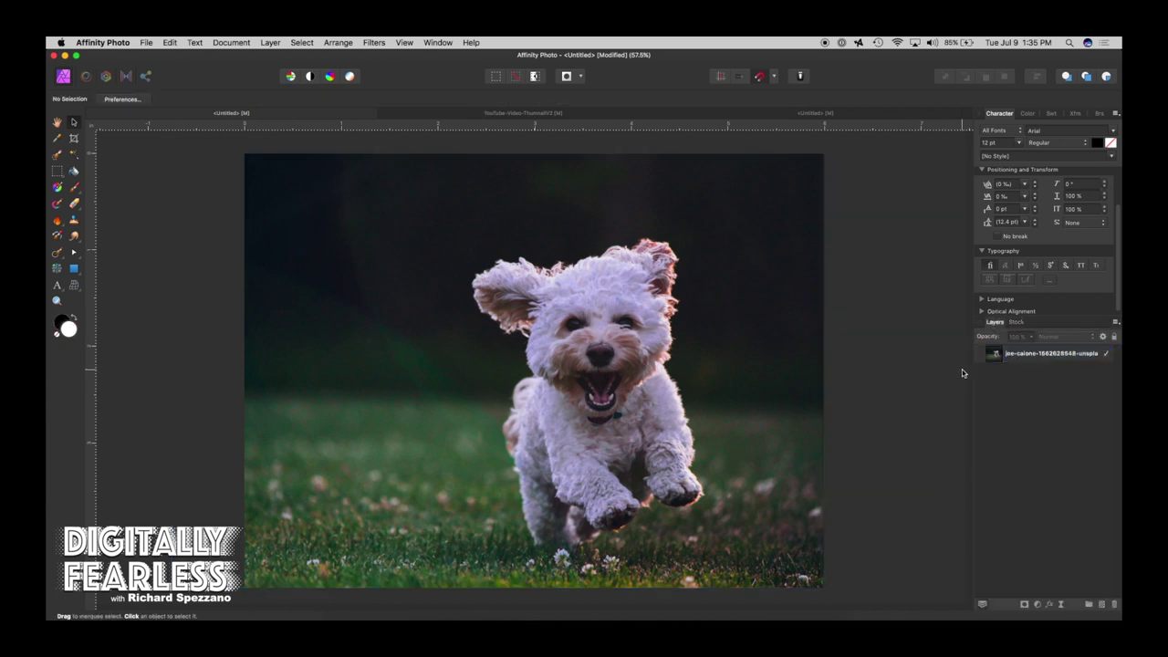
Paint Selection Brush strokes over the dog's ear, face and chest, trying Add and Subtract modes, then deselect
left_click(57, 156)
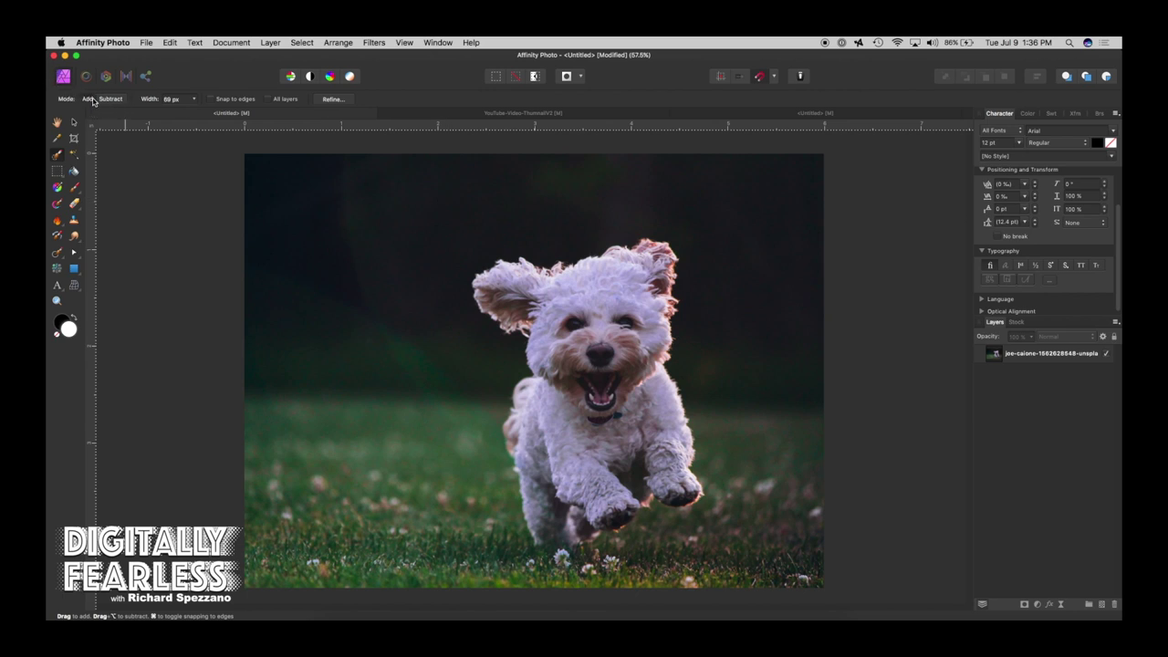
left_click_drag(494, 274, 525, 289)
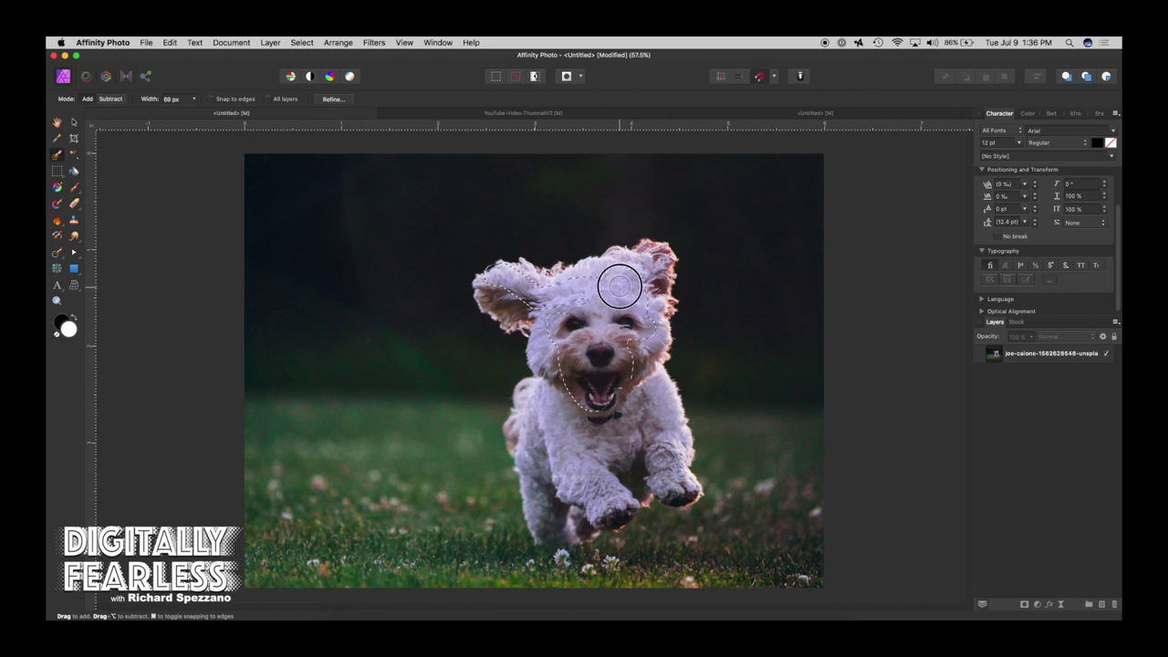
left_click(112, 98)
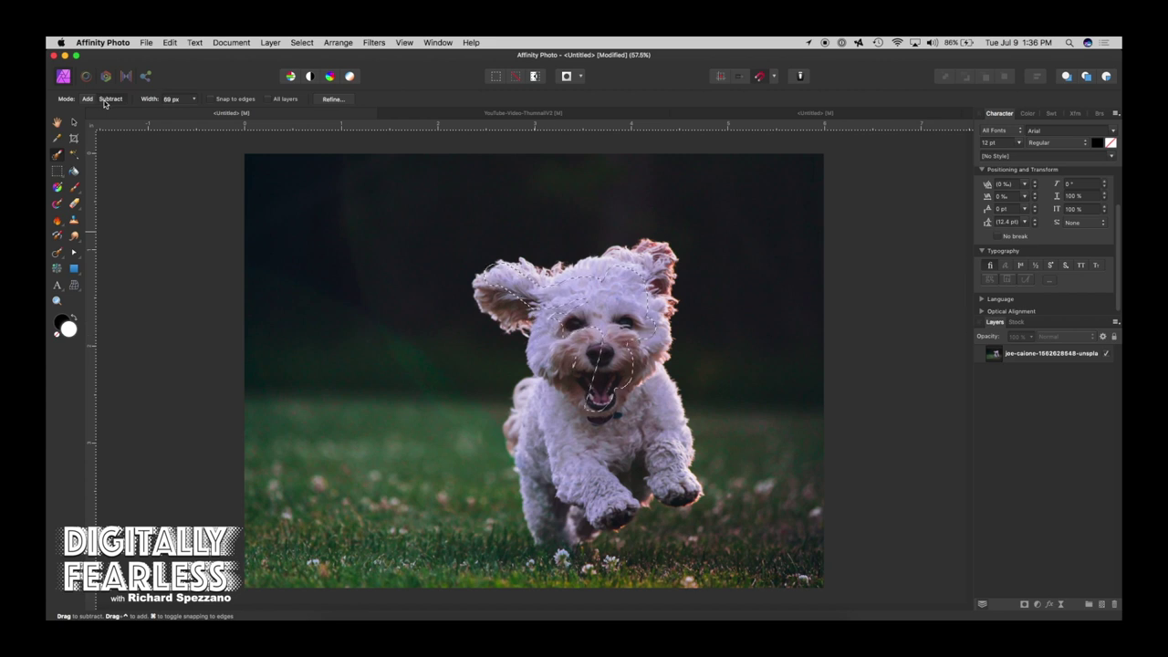
left_click(88, 99)
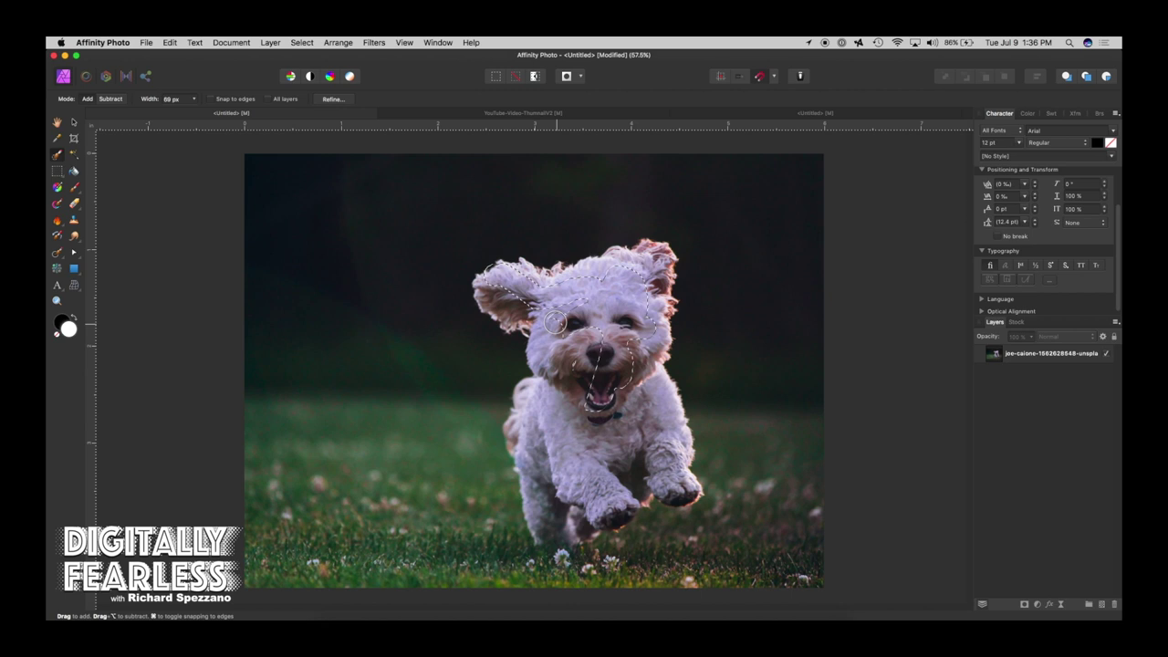
mouse_move(520, 401)
left_mouse_down()
mouse_move(495, 409)
mouse_move(482, 475)
mouse_move(504, 377)
mouse_move(501, 462)
mouse_move(520, 383)
left_mouse_up()
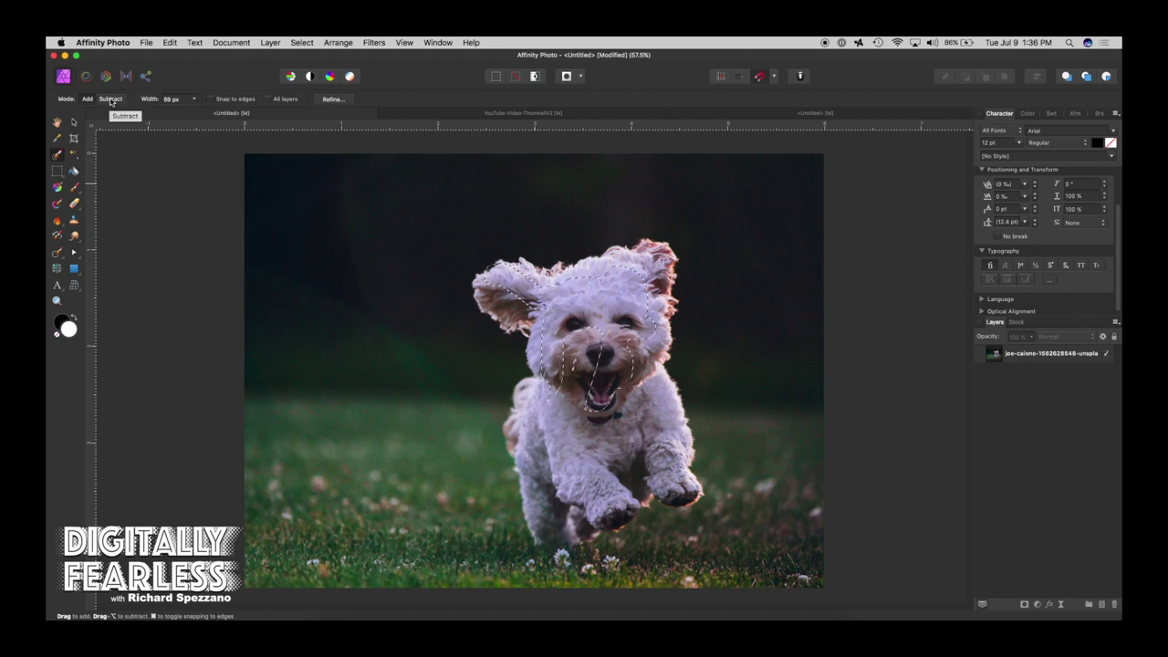
left_click(110, 101)
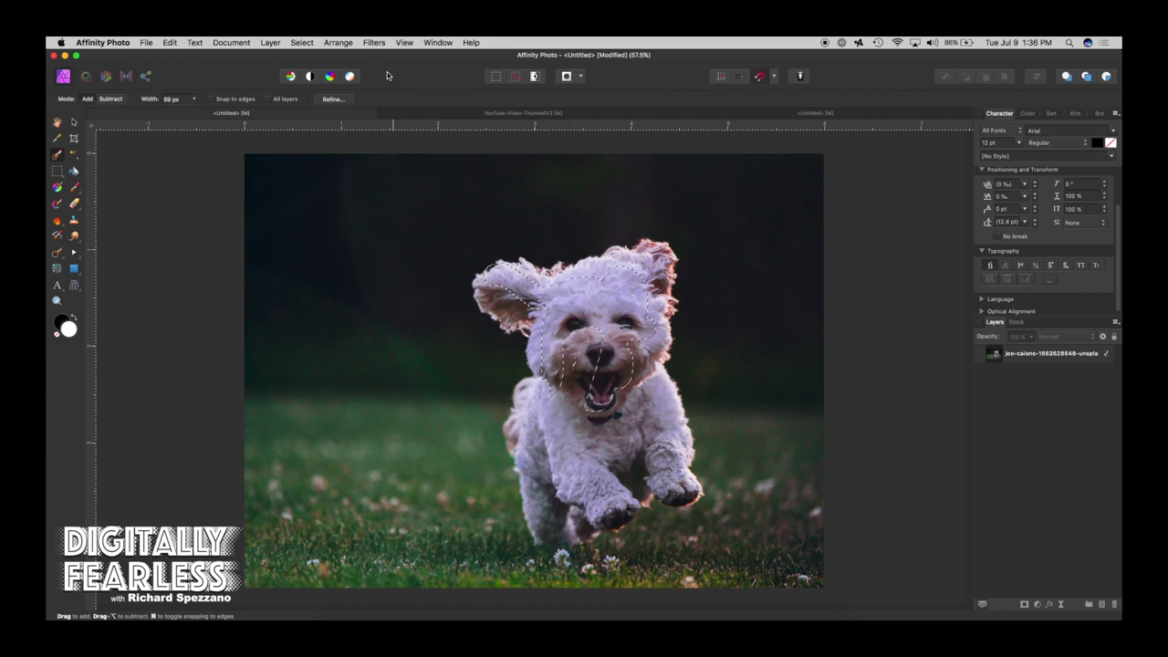
left_click(516, 77)
Enlarge the selection brush up to 295 px and paint over the dog's head, chest and leg
left_click_drag(541, 291, 626, 310)
left_click(193, 100)
left_click_drag(191, 110, 215, 111)
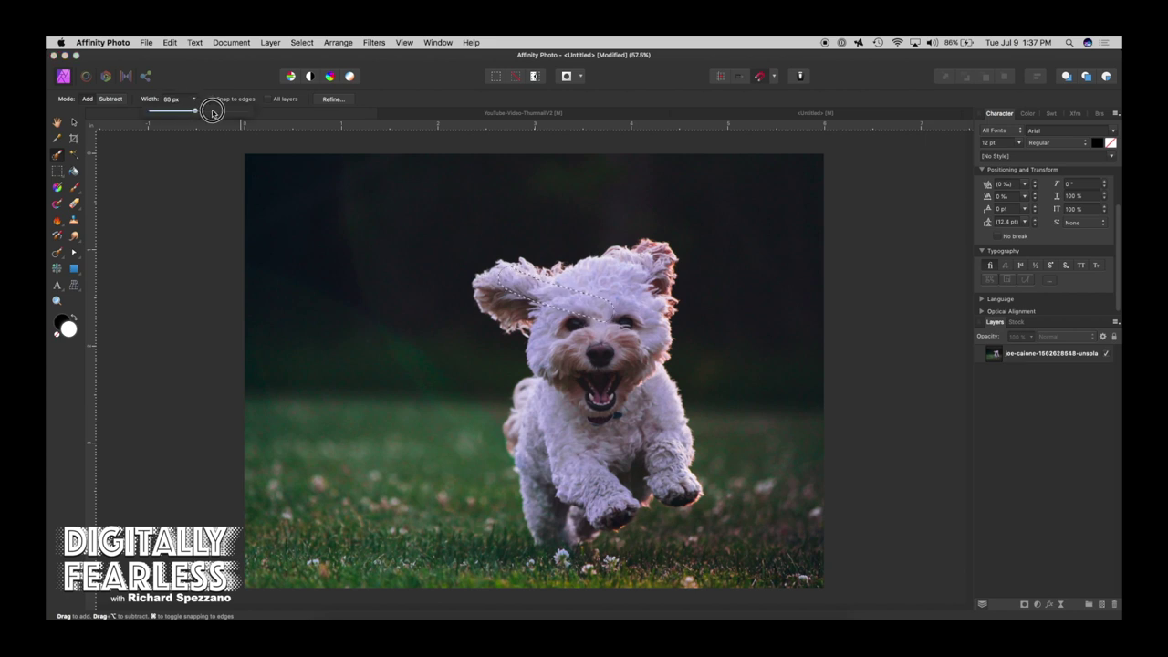
mouse_move(598, 275)
left_mouse_down()
mouse_move(590, 378)
mouse_move(639, 404)
mouse_move(602, 351)
left_mouse_up()
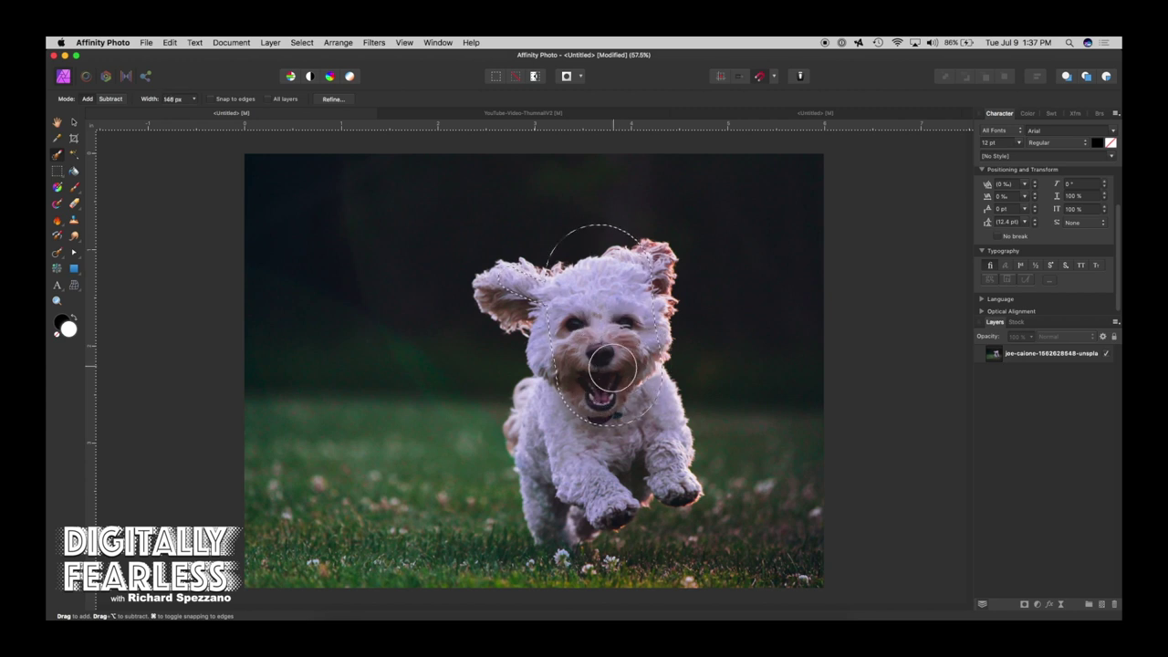
key("bracketright")
key("bracketright")
key("bracketright")
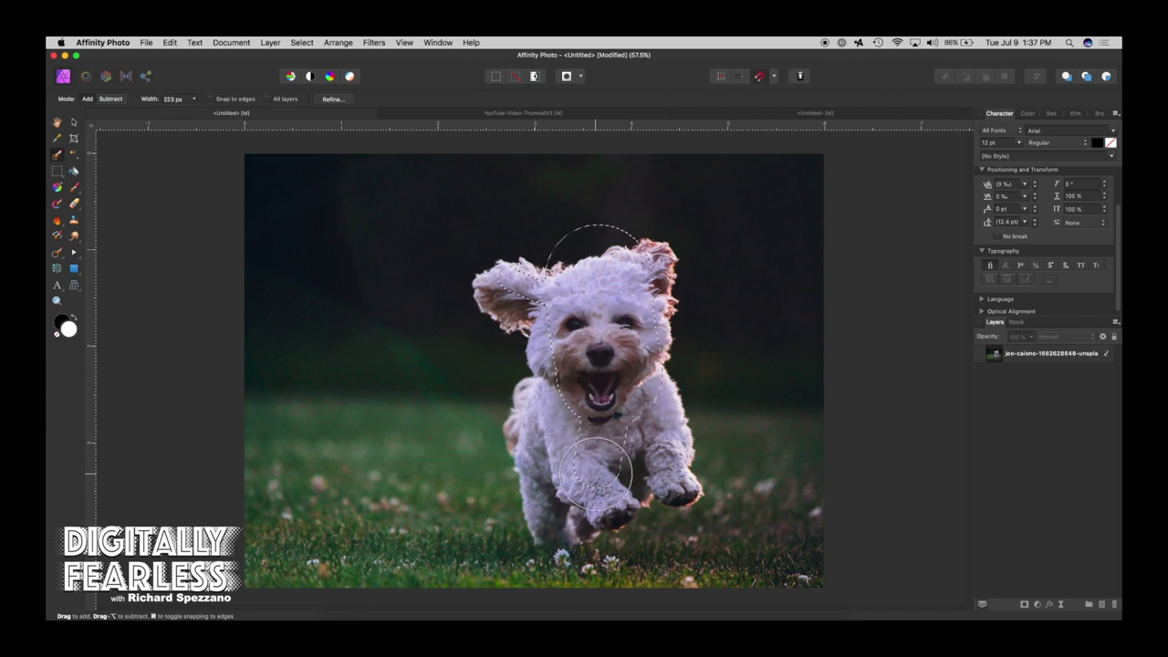
key("bracketright")
key("bracketright")
key("bracketright")
mouse_move(561, 456)
left_mouse_down()
mouse_move(535, 448)
mouse_move(546, 473)
left_mouse_up()
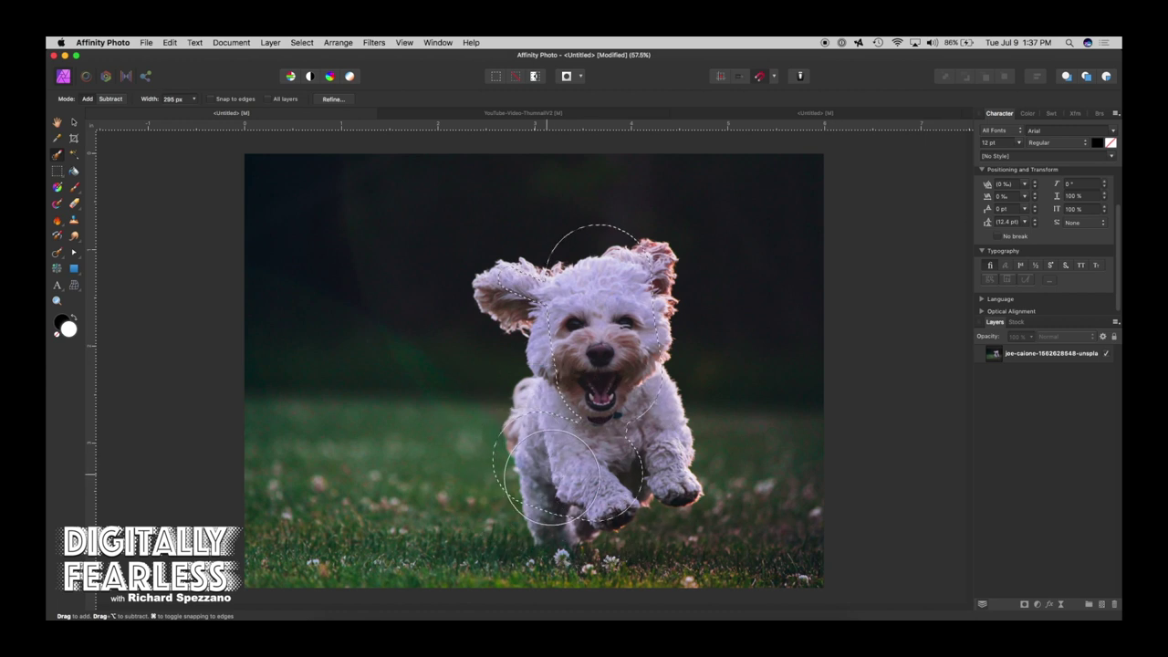
Set the brush width to 20 px, clear the selection with Cmd+D, and reselect the Selection Brush
left_click(192, 98)
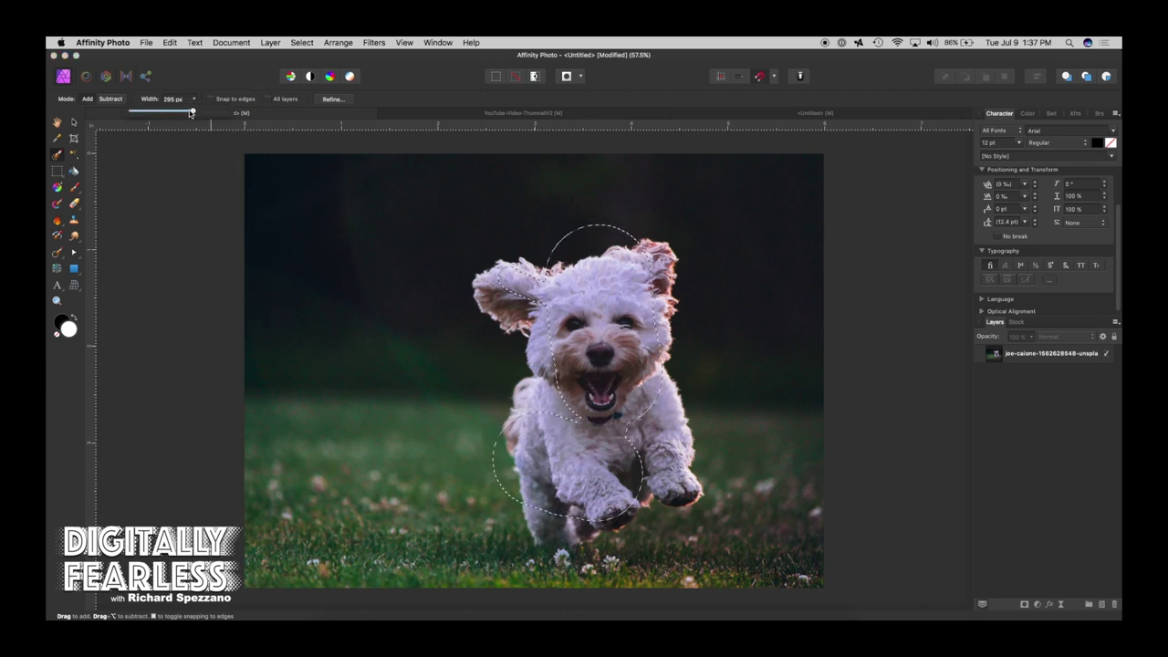
left_click_drag(191, 114, 145, 112)
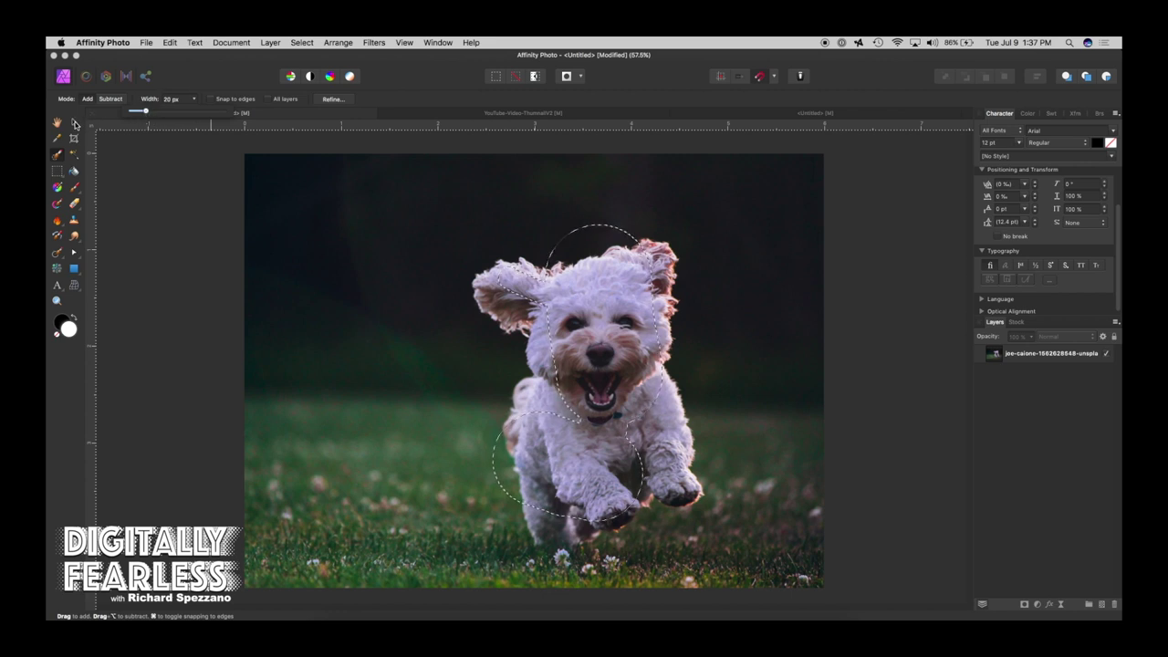
left_click(74, 122)
key("super+d")
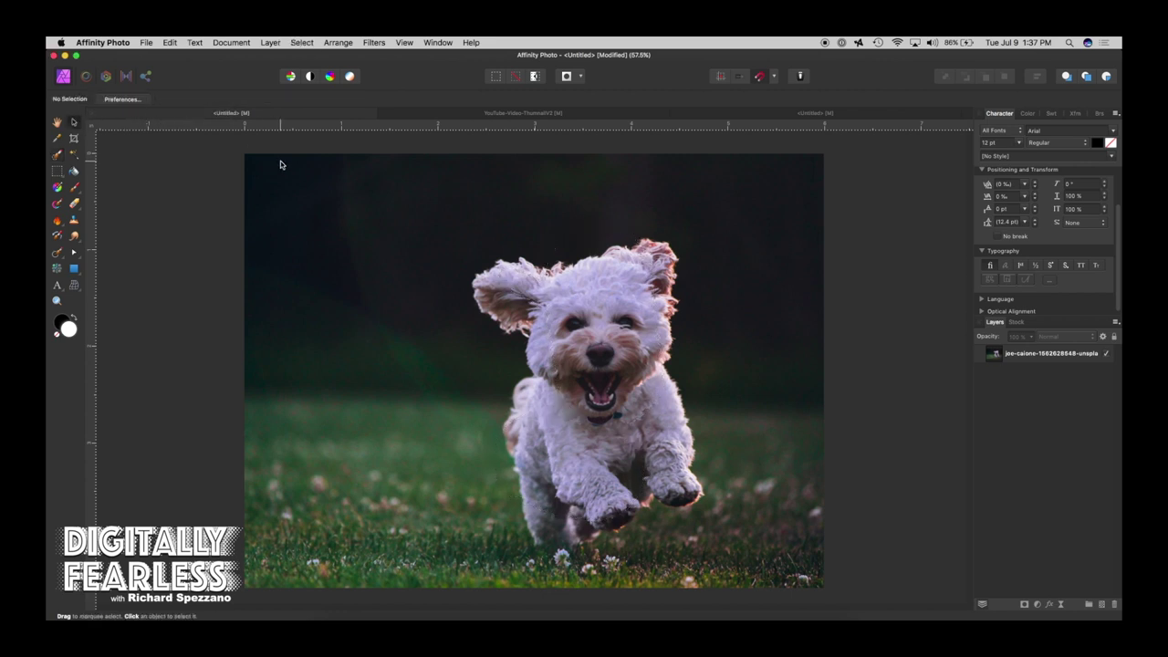
left_click(56, 157)
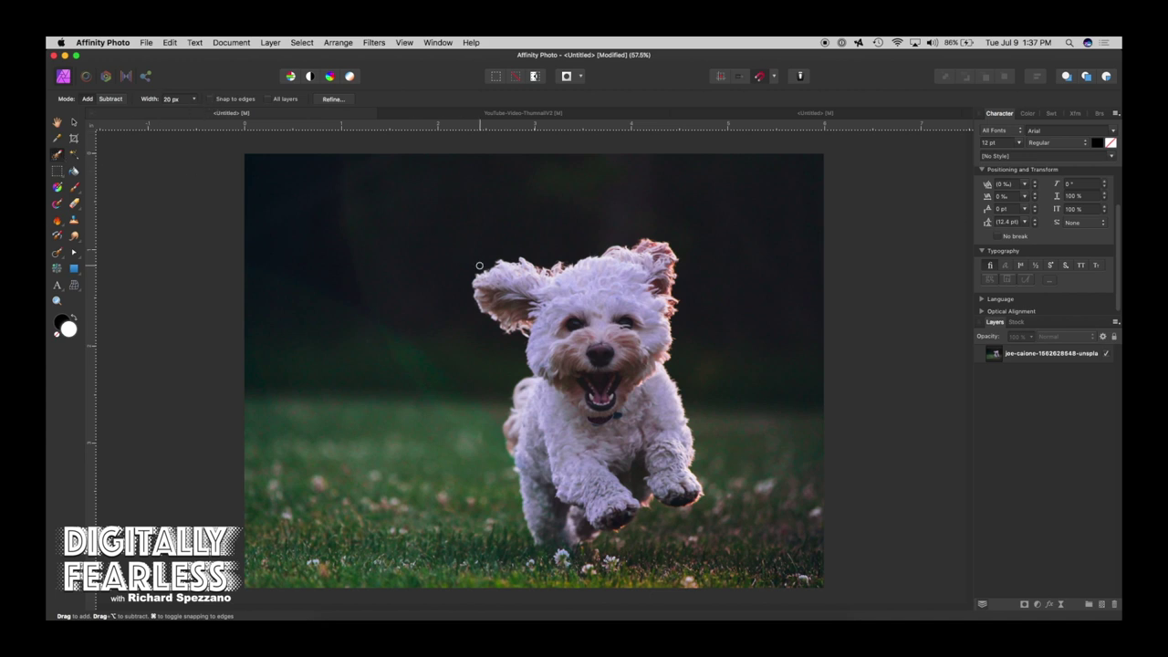
Raise the brush width to 81 px, paint a test selection along the ear, then deselect
key("bracketright")
key("bracketright")
key("bracketright")
key("bracketright")
key("bracketright")
key("bracketright")
mouse_move(478, 302)
left_mouse_down()
mouse_move(482, 279)
mouse_move(514, 266)
mouse_move(596, 271)
mouse_move(664, 252)
left_mouse_up()
key("super+d")
Turn on Snap to edges and brush a selection over the whole dog, including chest and front legs
left_click(213, 98)
left_click_drag(613, 451, 672, 491)
mouse_move(585, 487)
left_mouse_down()
mouse_move(620, 505)
mouse_move(573, 491)
mouse_move(586, 499)
mouse_move(586, 468)
mouse_move(606, 489)
mouse_move(588, 486)
mouse_move(579, 523)
mouse_move(553, 527)
mouse_move(527, 445)
mouse_move(531, 412)
mouse_move(578, 387)
mouse_move(556, 375)
mouse_move(576, 400)
mouse_move(577, 438)
mouse_move(594, 328)
left_mouse_up()
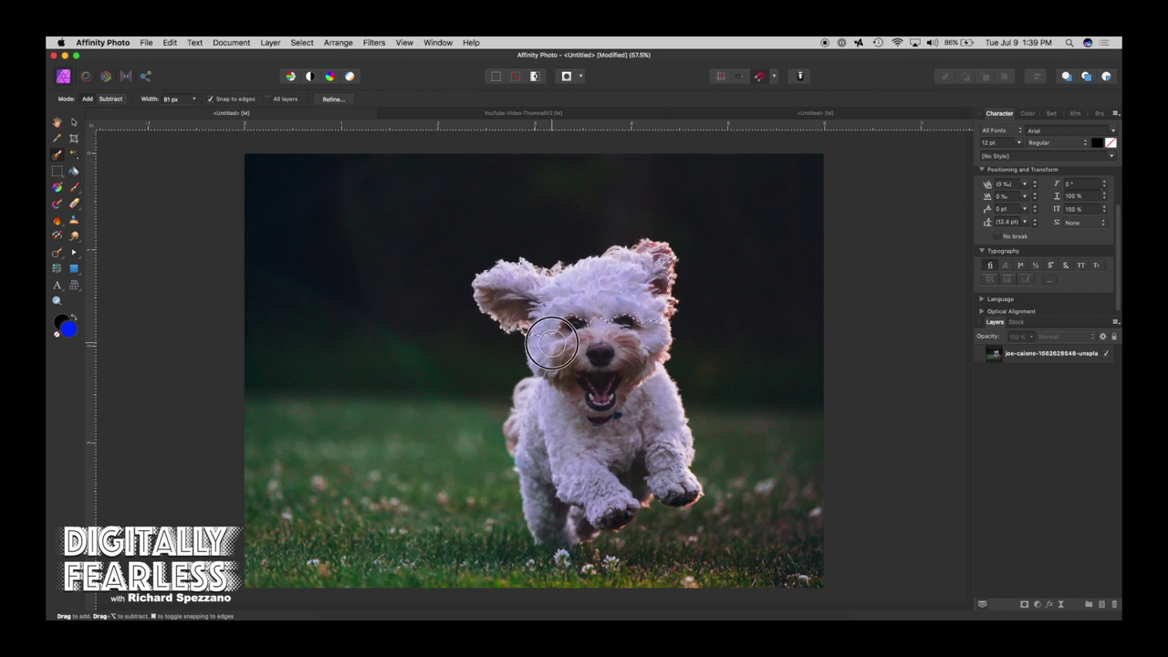
mouse_move(530, 416)
left_mouse_down()
mouse_move(546, 481)
mouse_move(552, 464)
mouse_move(619, 509)
mouse_move(612, 456)
mouse_move(572, 412)
mouse_move(595, 399)
mouse_move(653, 436)
mouse_move(678, 493)
left_mouse_up()
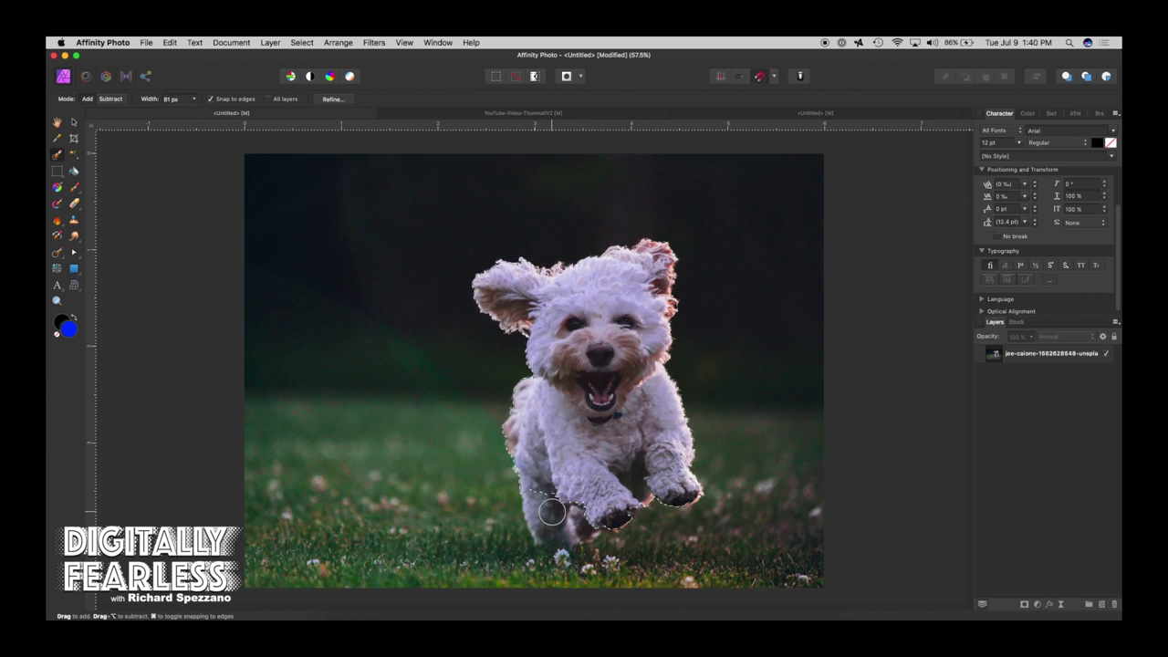
mouse_move(538, 534)
left_mouse_down()
mouse_move(540, 549)
mouse_move(577, 519)
left_mouse_up()
Reactivate the Selection Brush with W and open the Refine Selection dialog
left_click(74, 122)
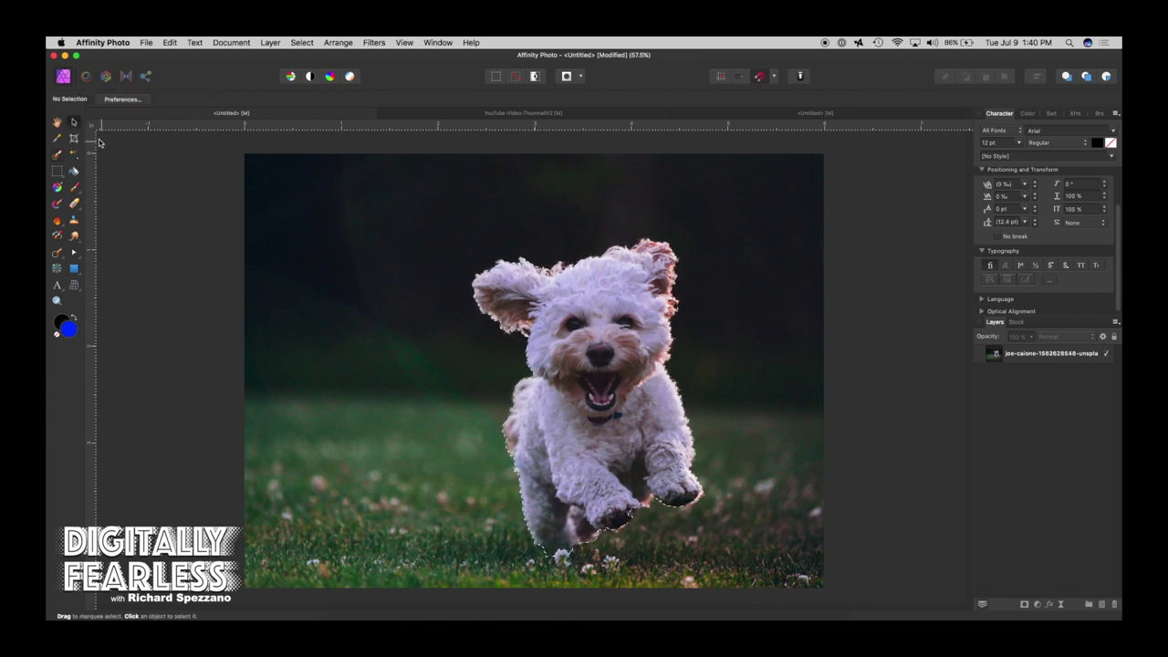
key("w")
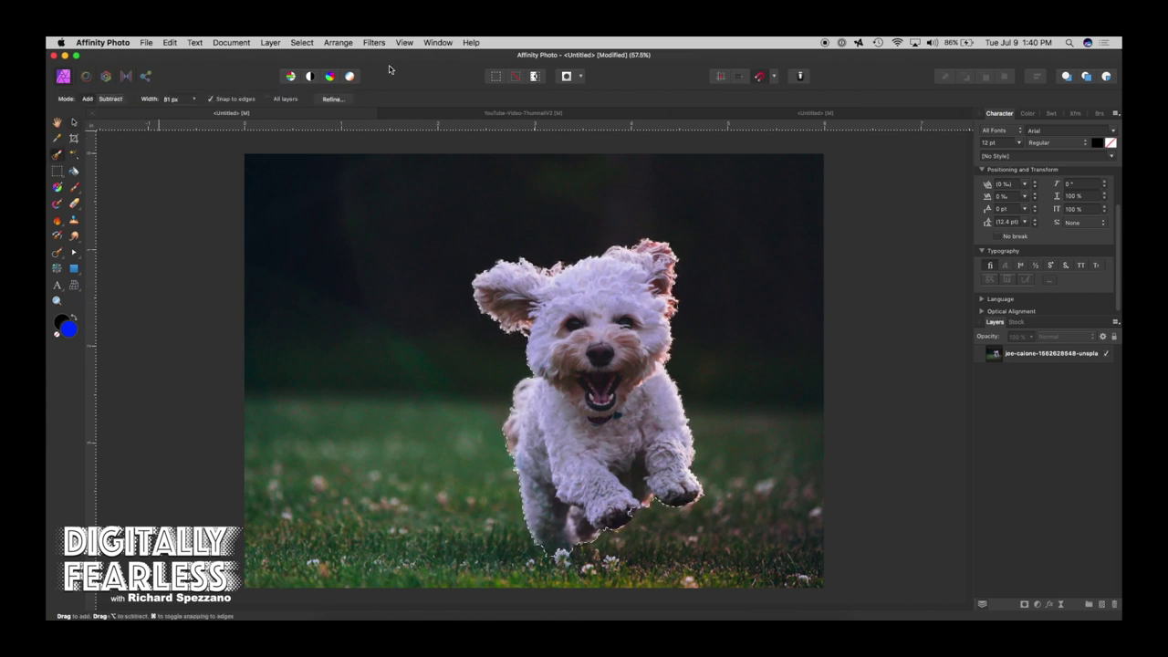
left_click(334, 99)
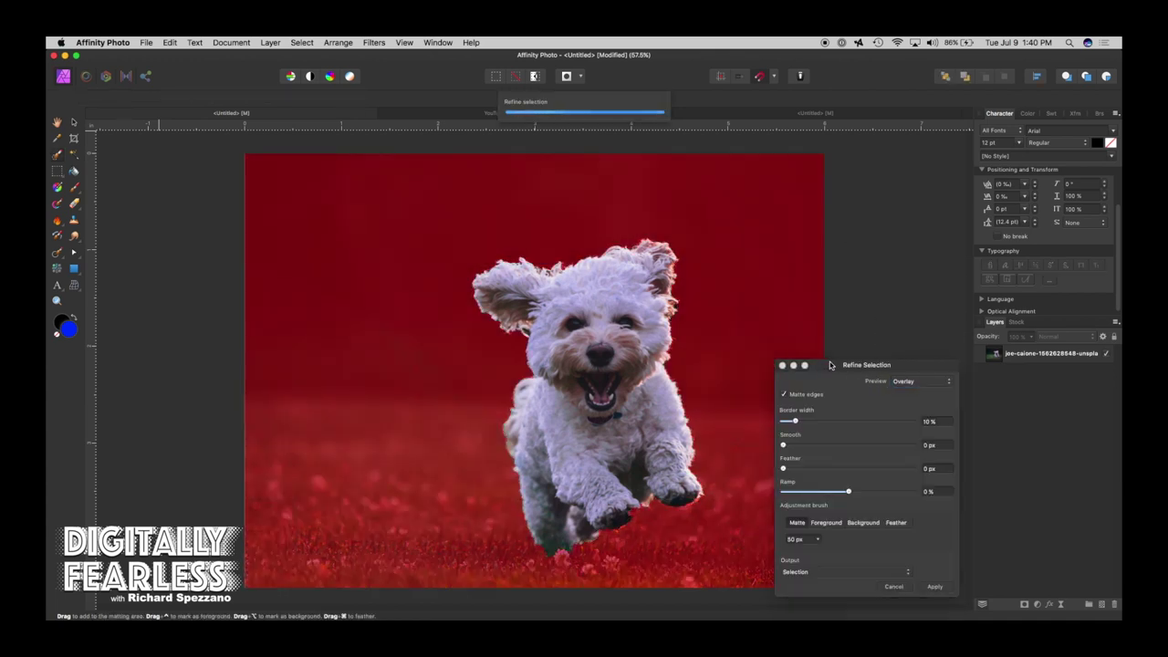
Move the Refine Selection dialog up and try Transparent, Black matte and White matte previews, ending on Black matte
left_click_drag(830, 365, 842, 243)
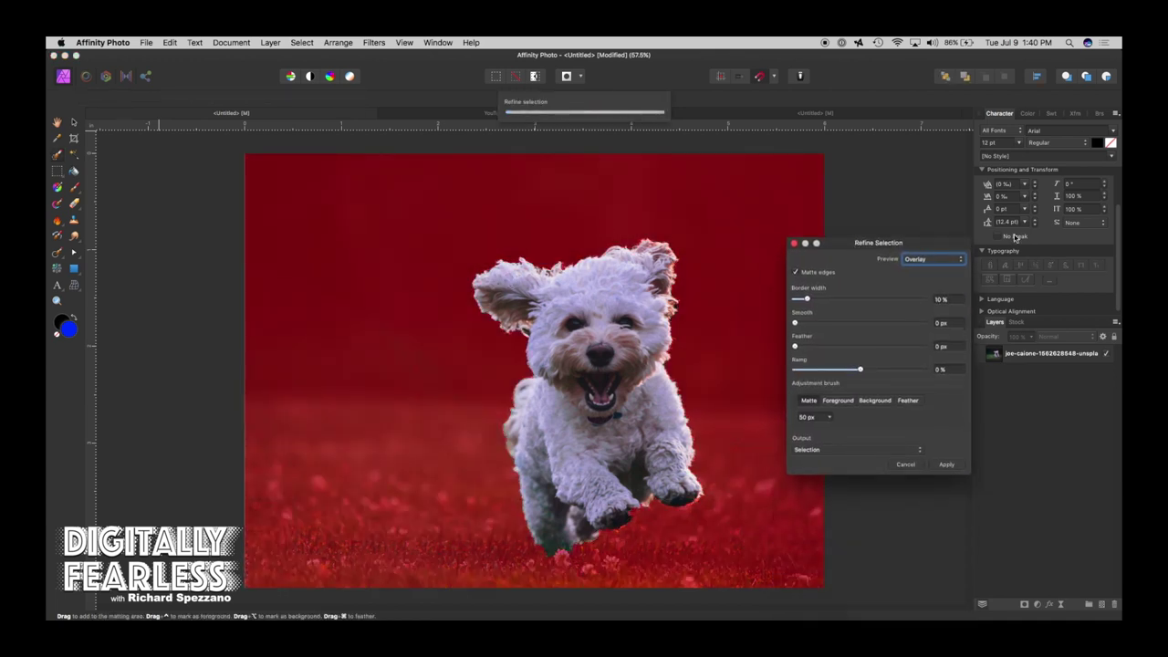
left_click(934, 261)
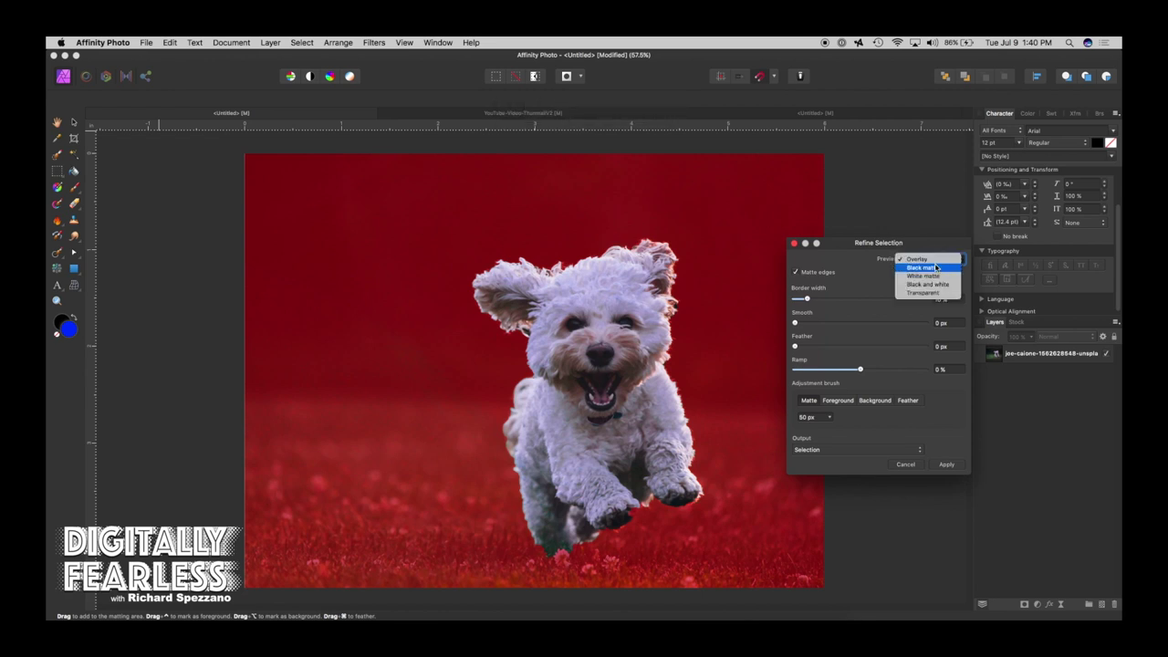
left_click(926, 293)
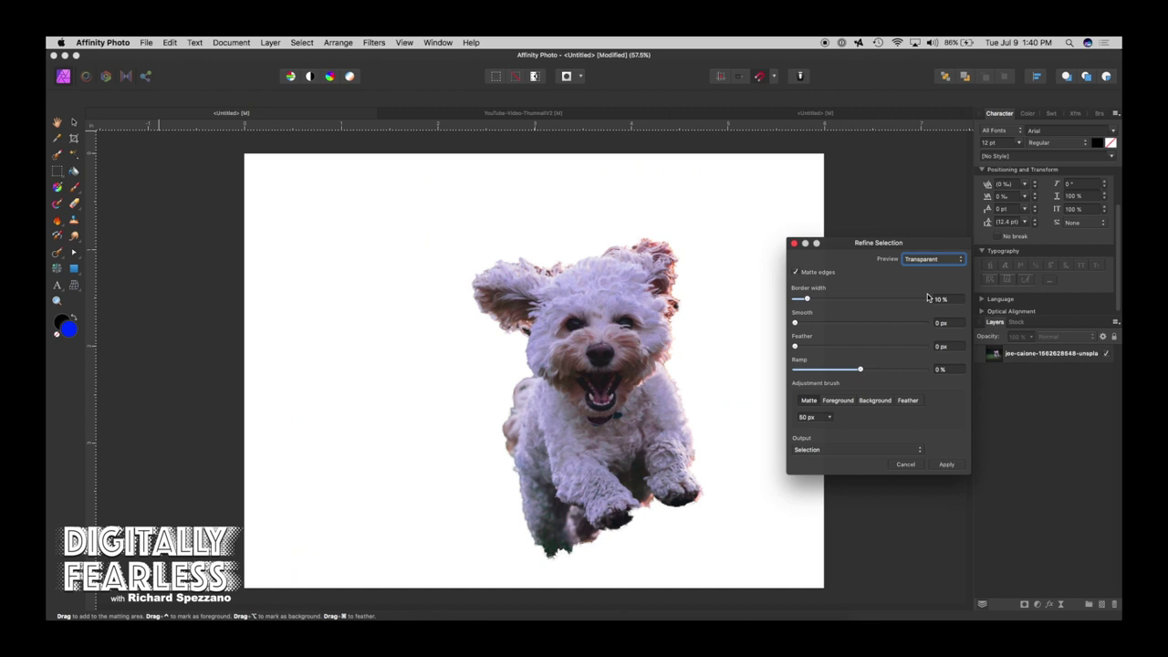
left_click(932, 259)
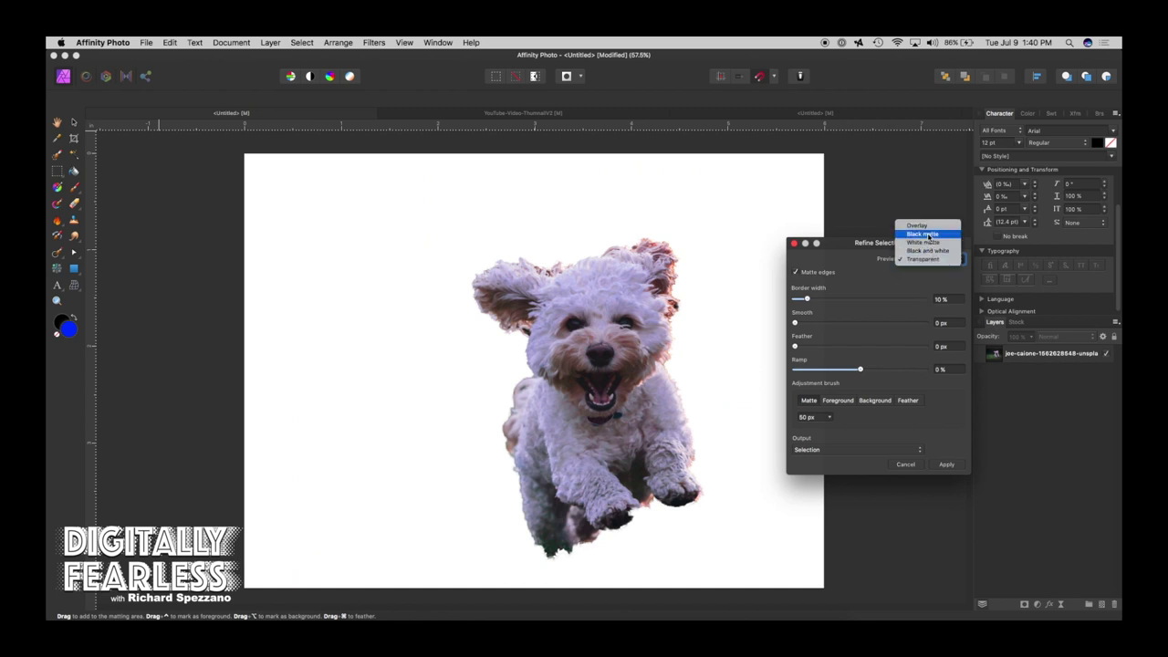
left_click(931, 235)
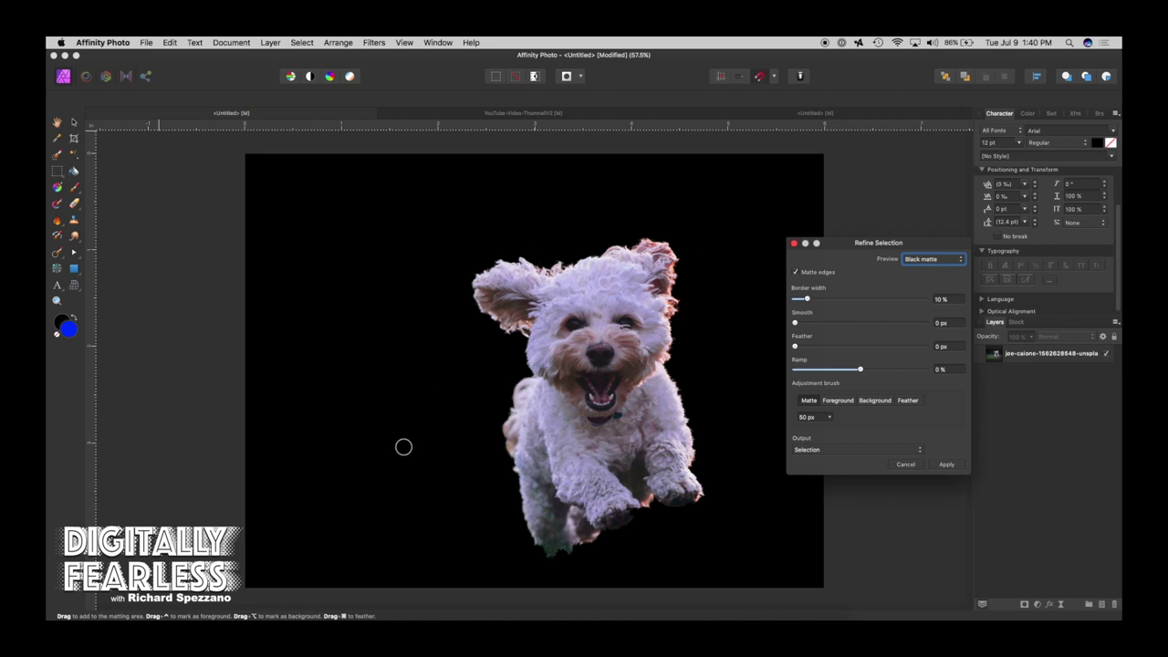
left_click(932, 262)
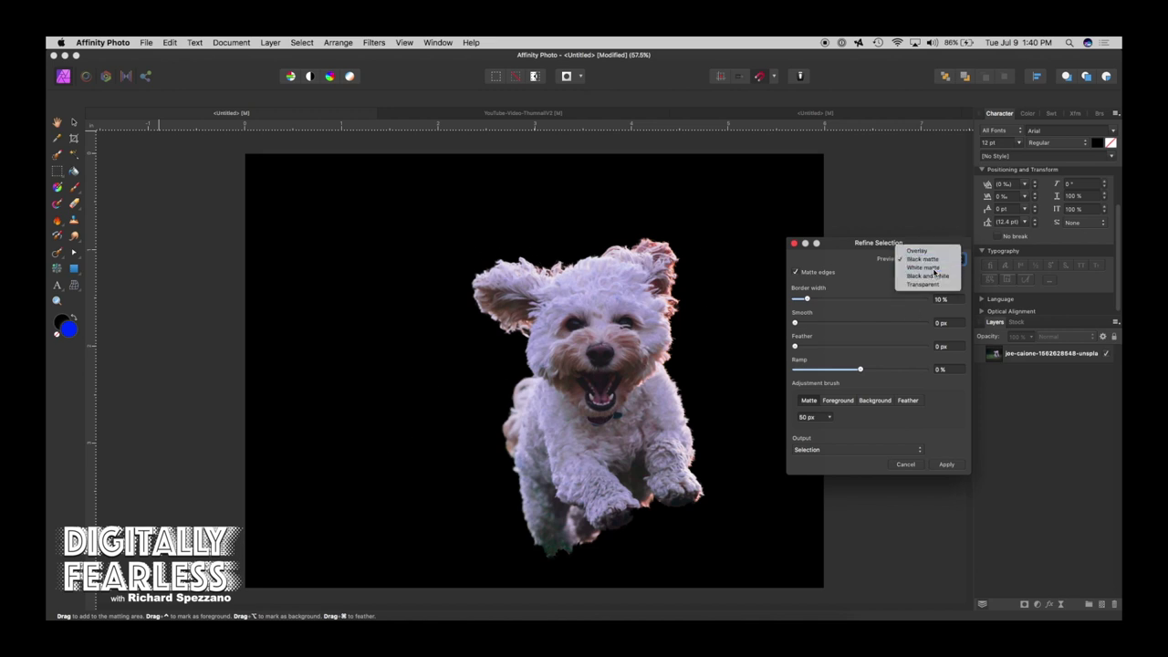
left_click(933, 271)
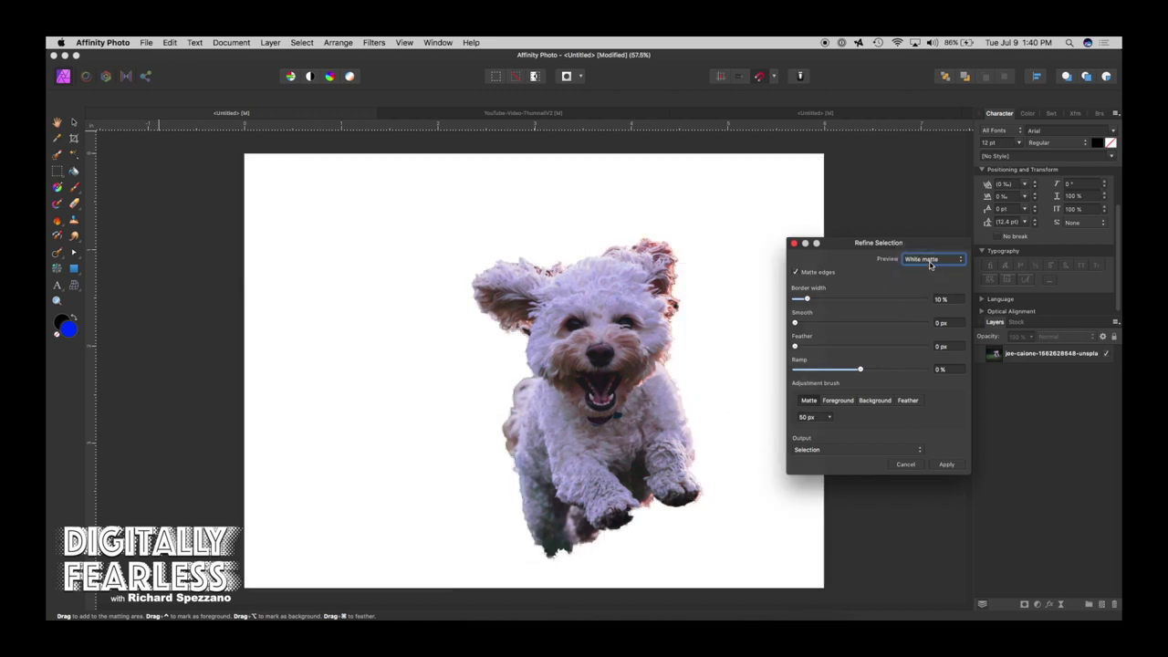
left_click(930, 262)
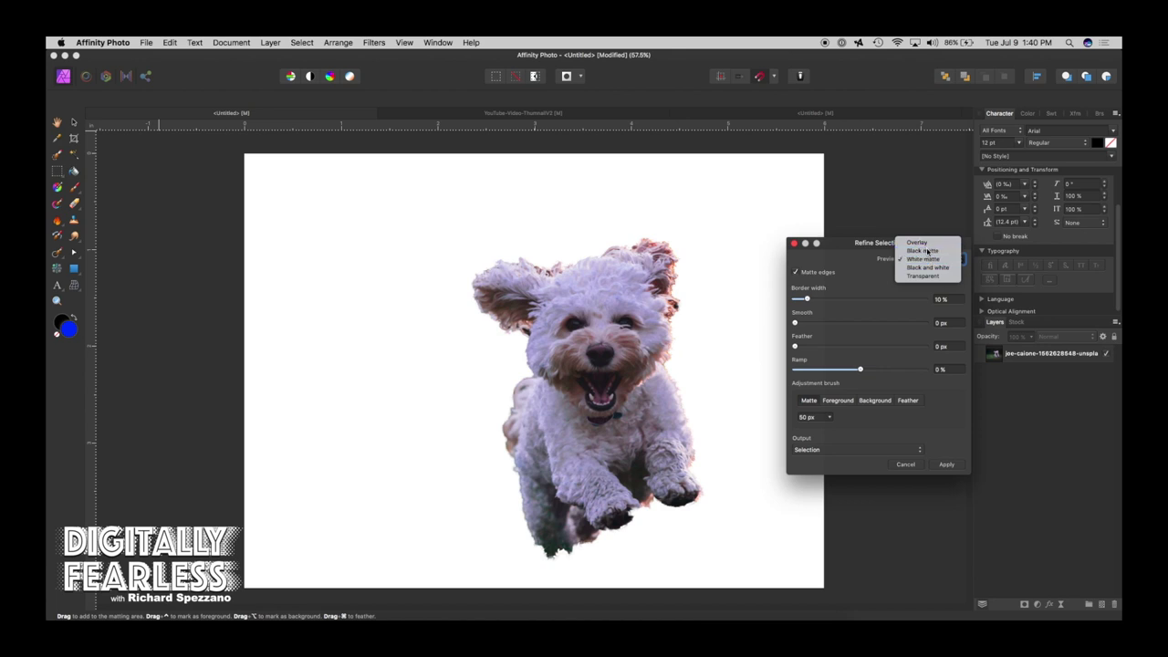
left_click(928, 250)
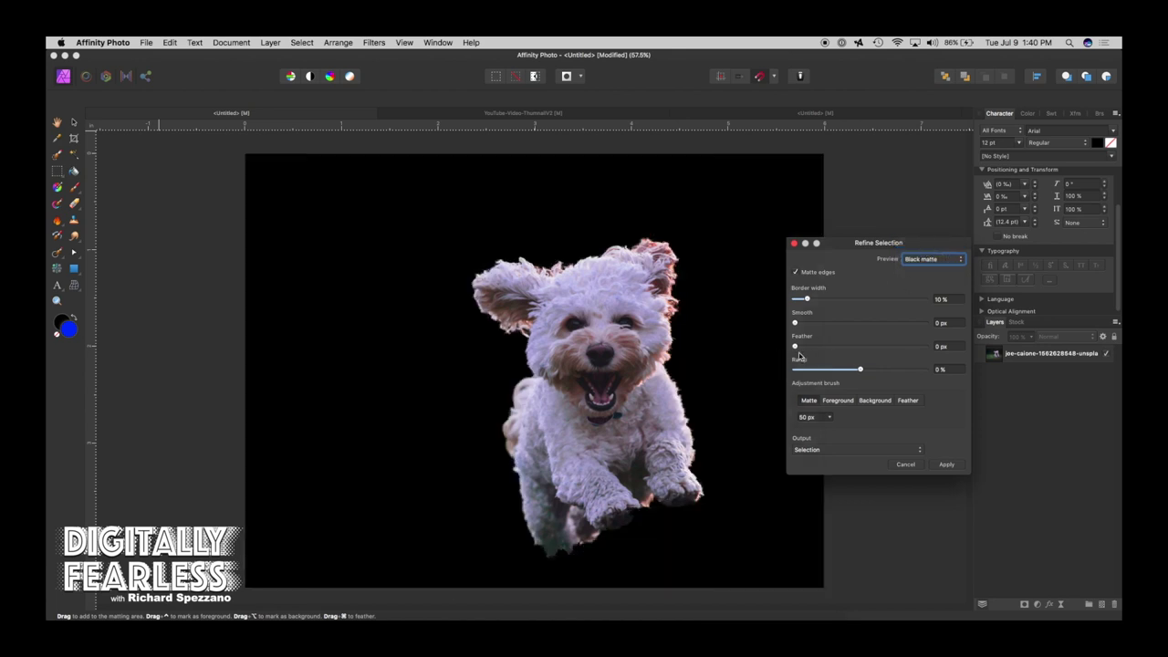
Feather the refined dog selection to 0.1 px and output it as a new masked layer
left_click_drag(794, 347, 798, 347)
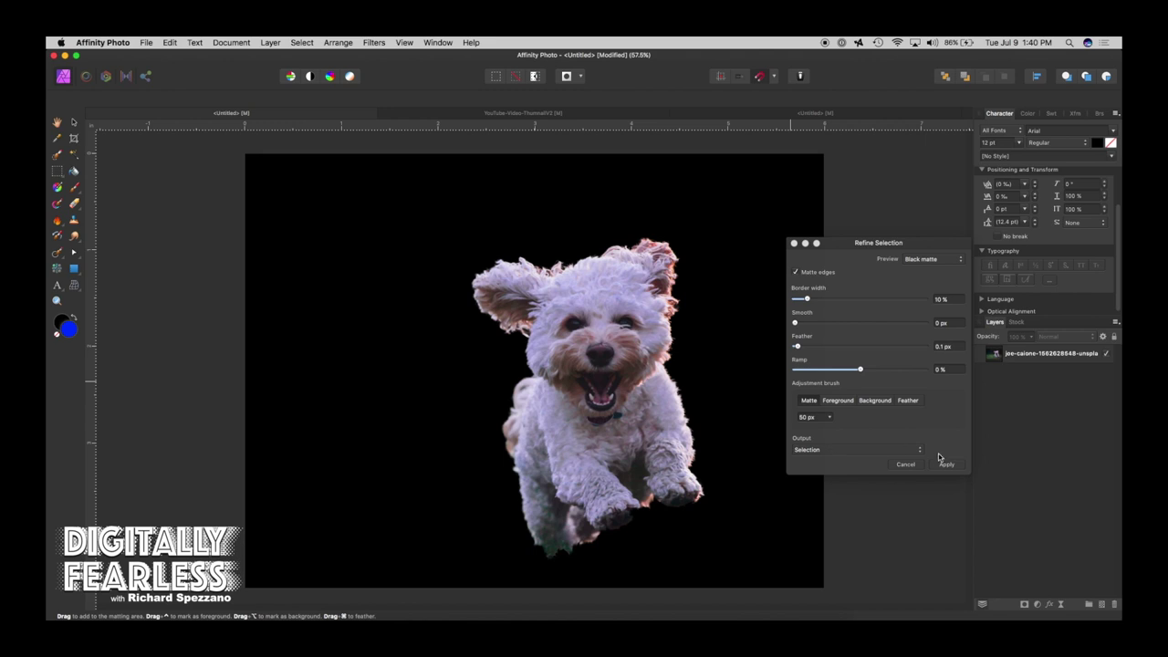
left_click(839, 451)
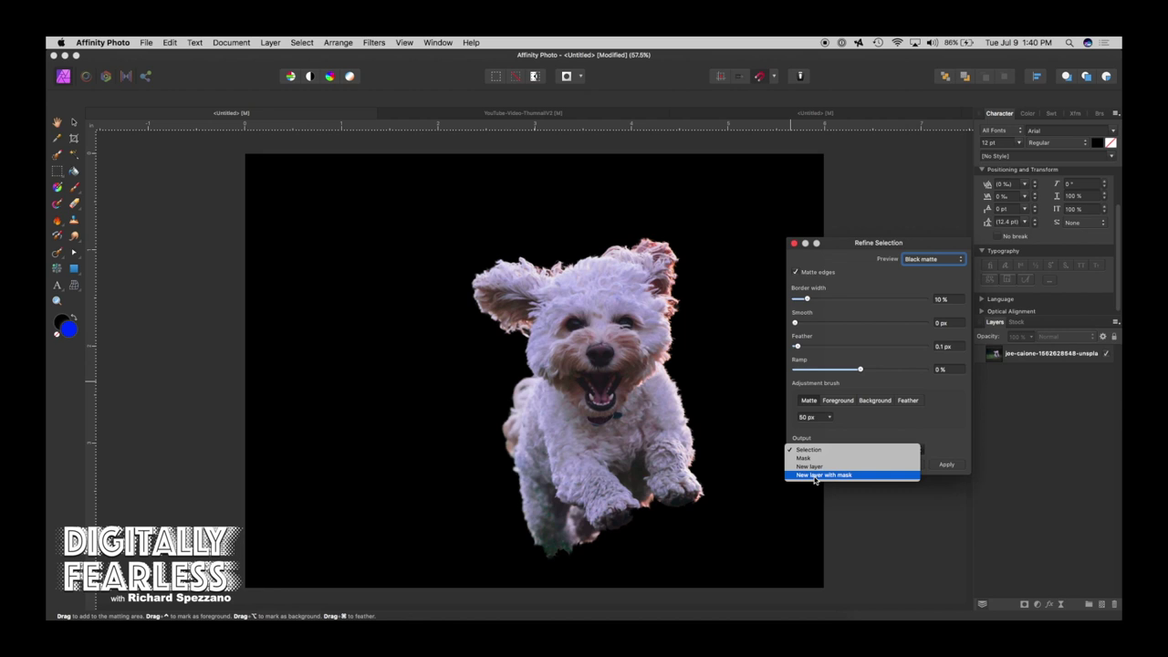
left_click(813, 476)
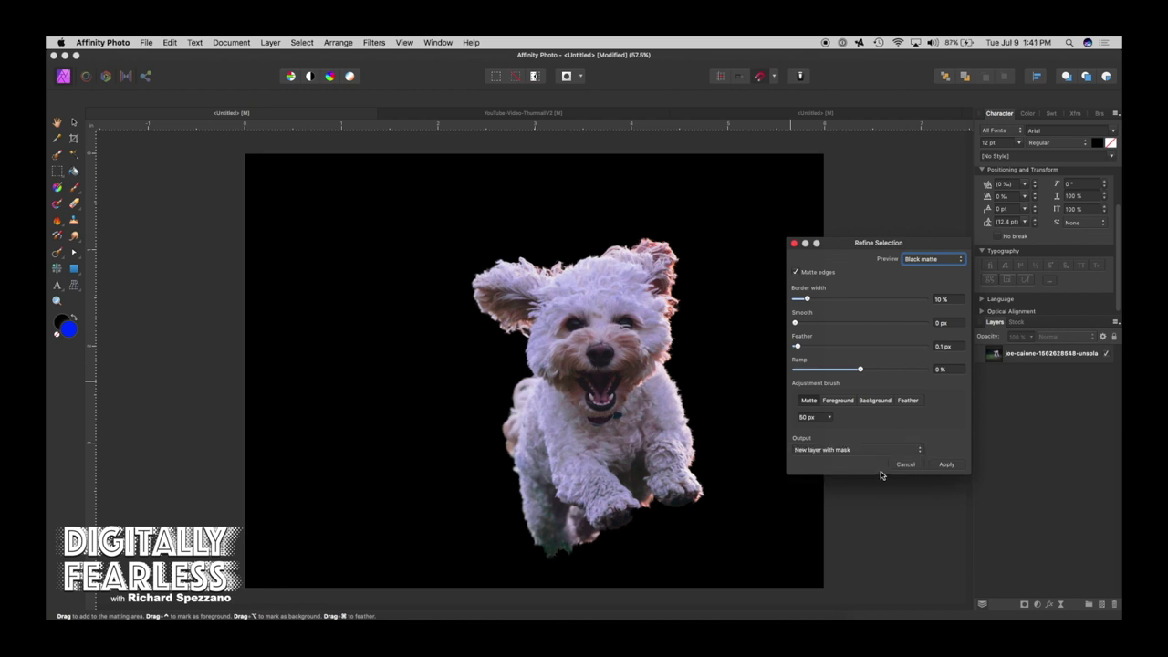
left_click(946, 464)
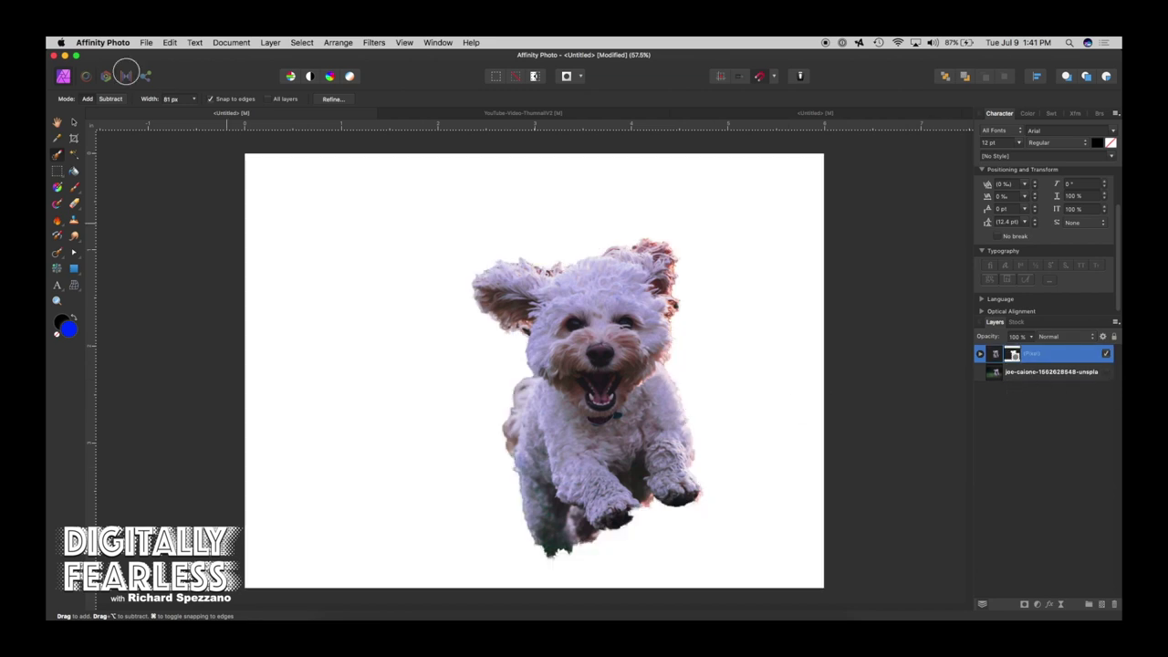
Show the original photo layer, drag the cut-out dog aside, and delete the cut-out layer
left_click(75, 122)
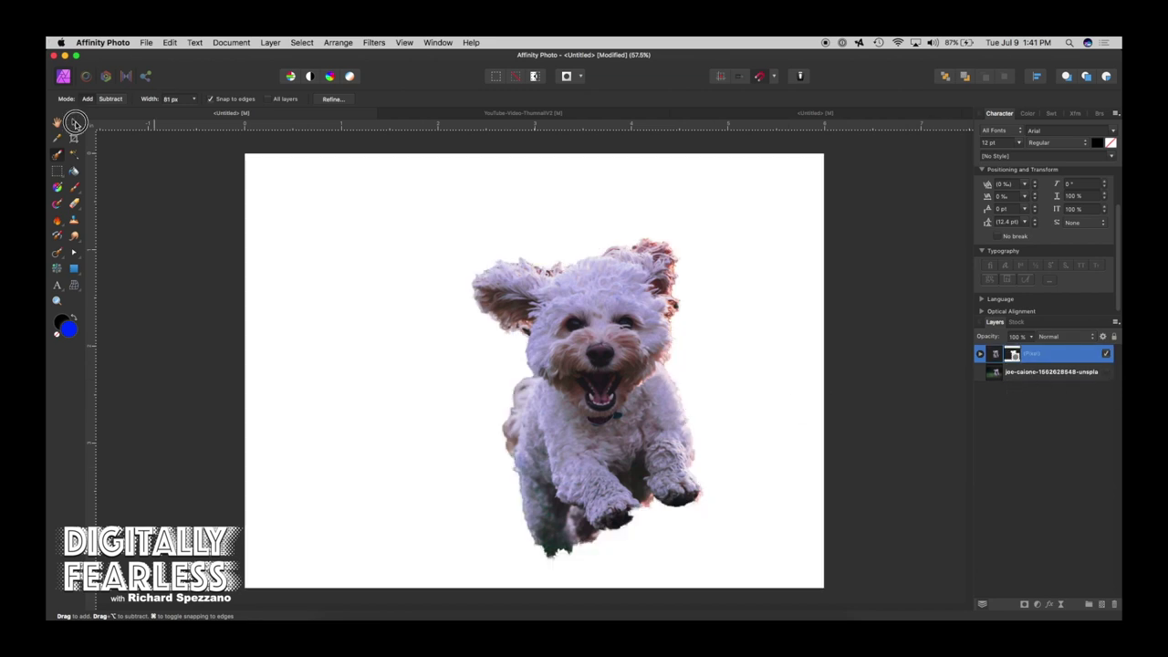
left_click(1105, 373)
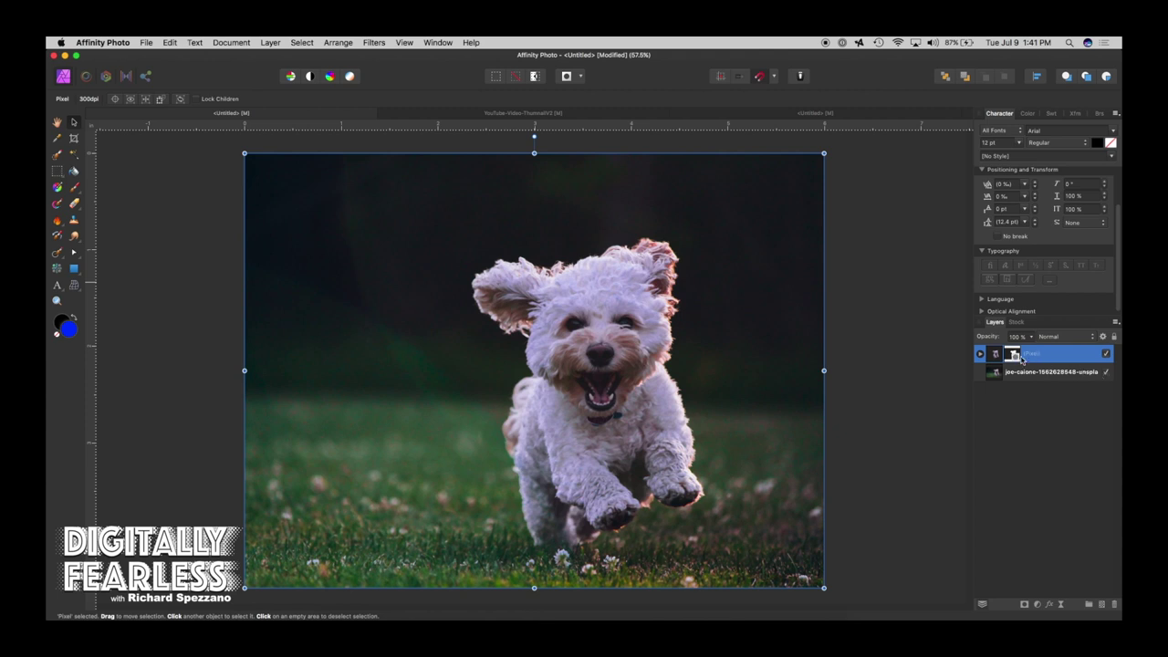
left_click_drag(622, 283, 740, 318)
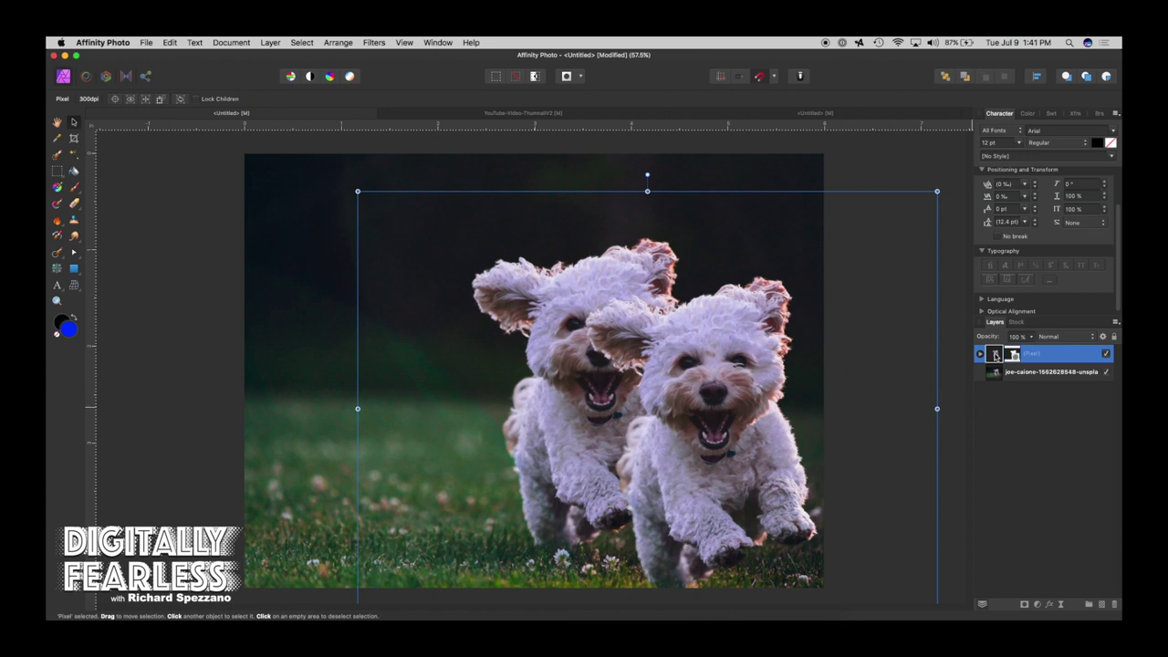
key("Delete")
Pick the Freehand Selection Tool from the selection tools flyout
left_click(56, 171)
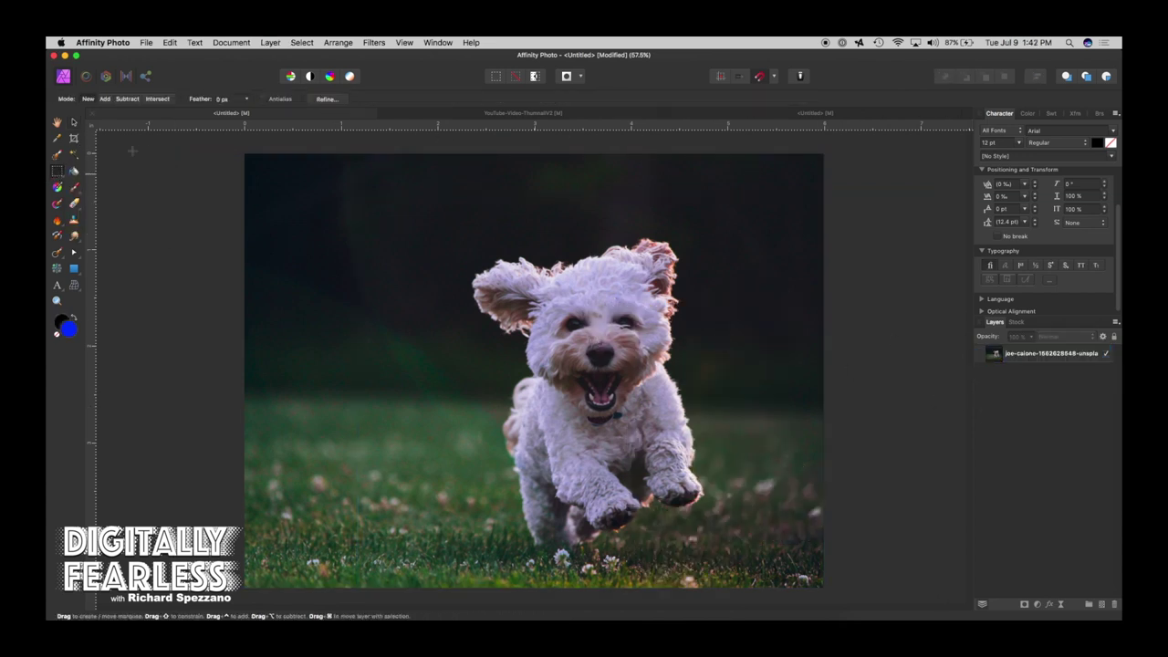
left_click(58, 171)
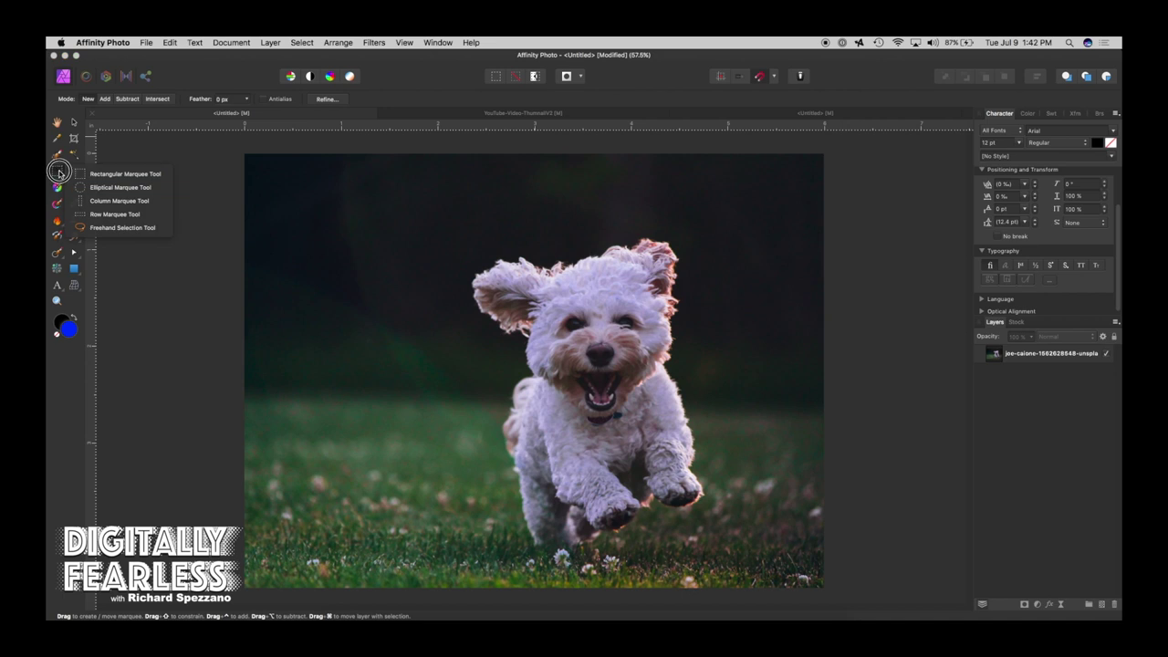
left_click(85, 228)
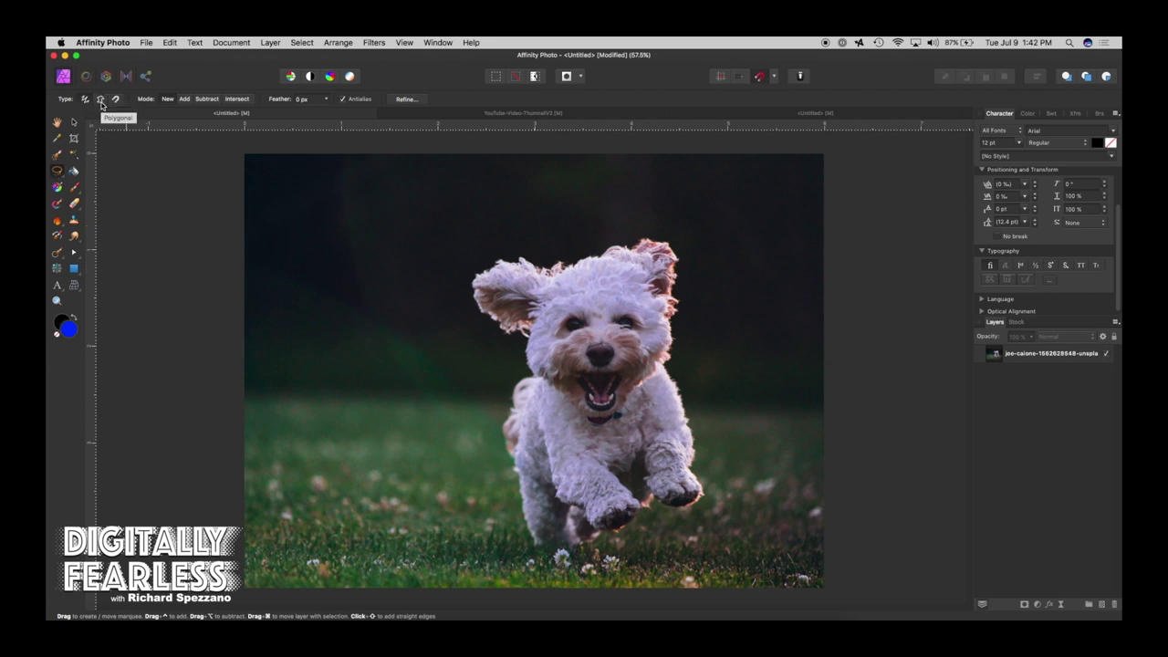
left_click(60, 172)
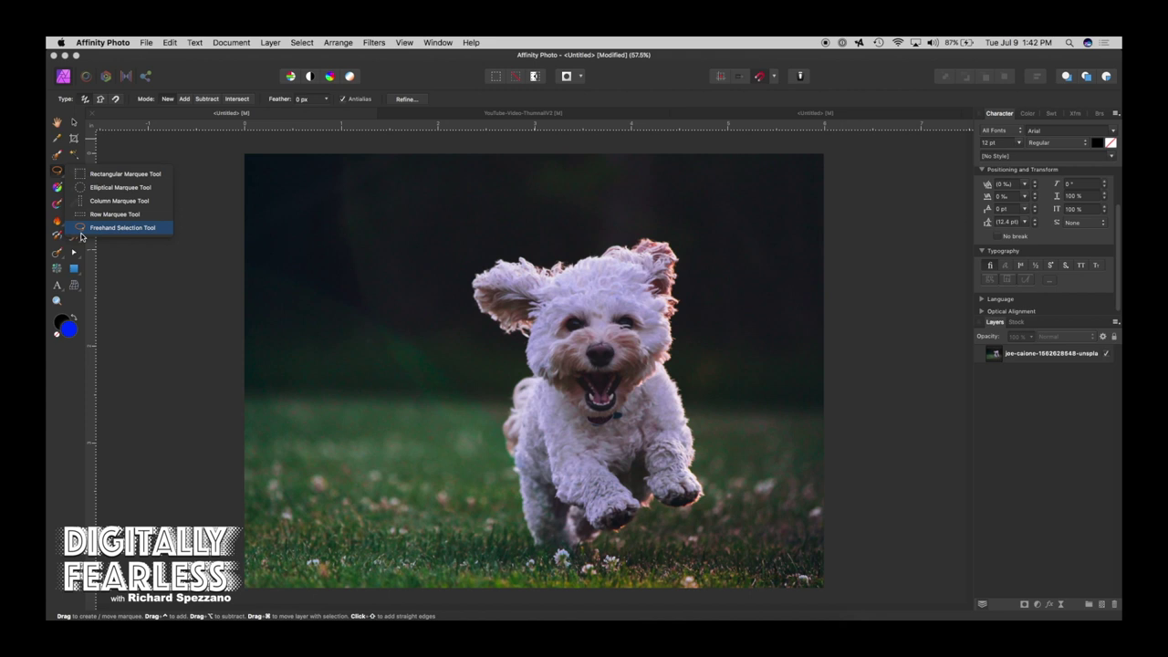
left_click(119, 227)
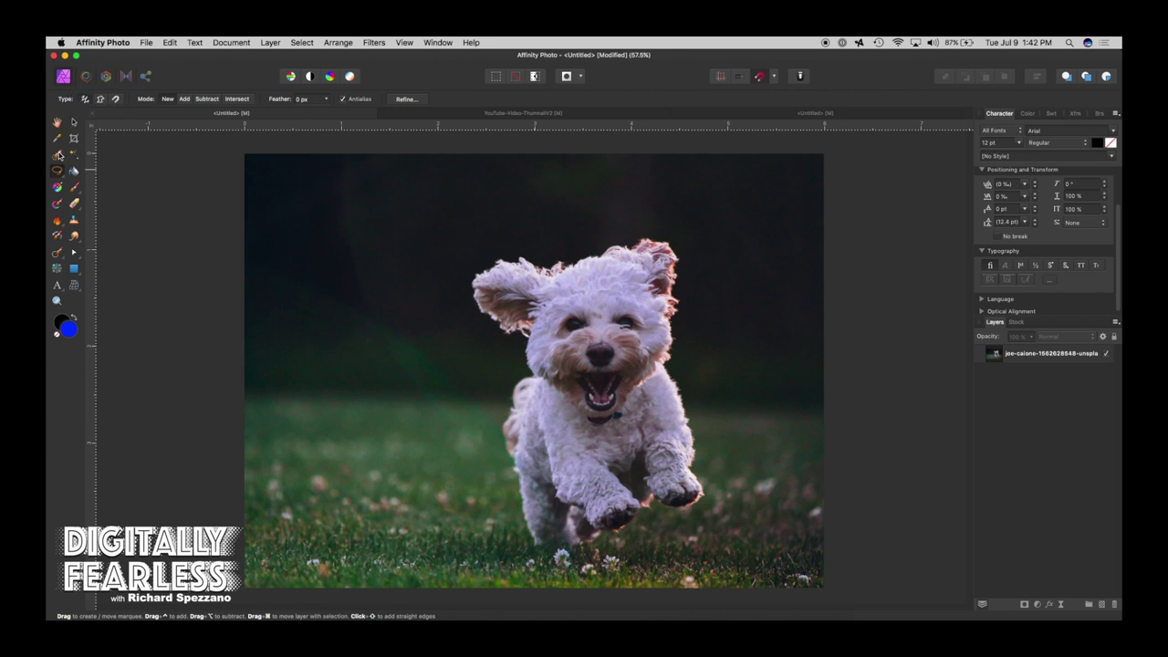
mouse_move(369, 205)
left_mouse_down()
mouse_move(341, 263)
mouse_move(382, 287)
mouse_move(422, 205)
mouse_move(562, 284)
mouse_move(406, 349)
left_mouse_up()
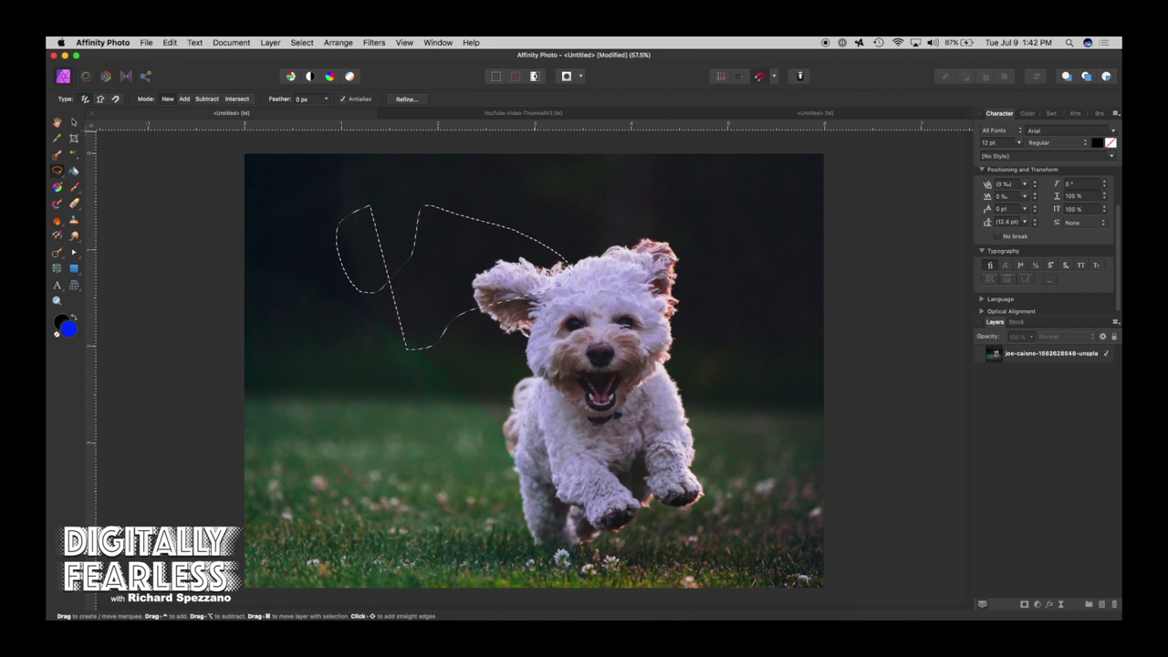
key("super+d")
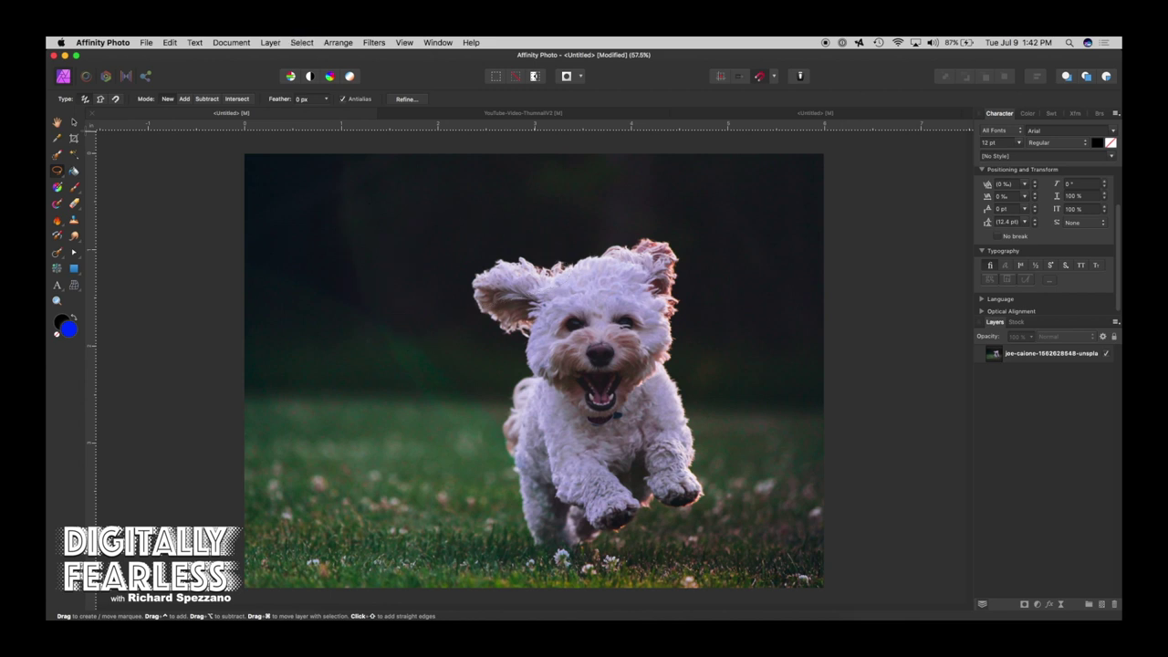
left_click(102, 100)
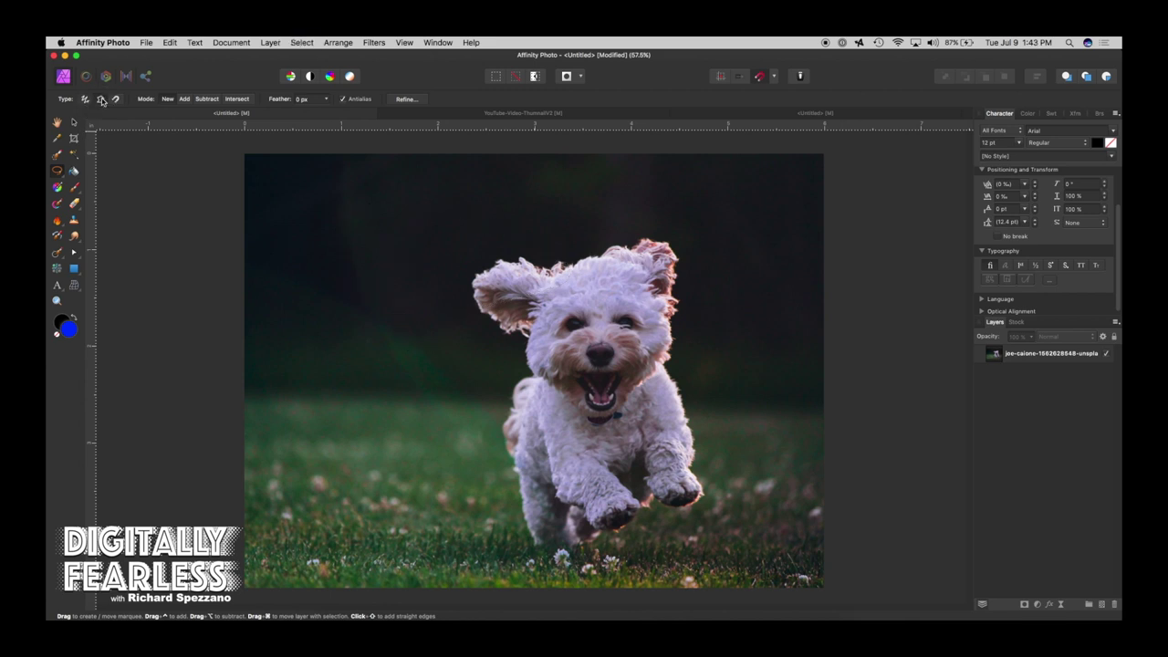
left_click(354, 206)
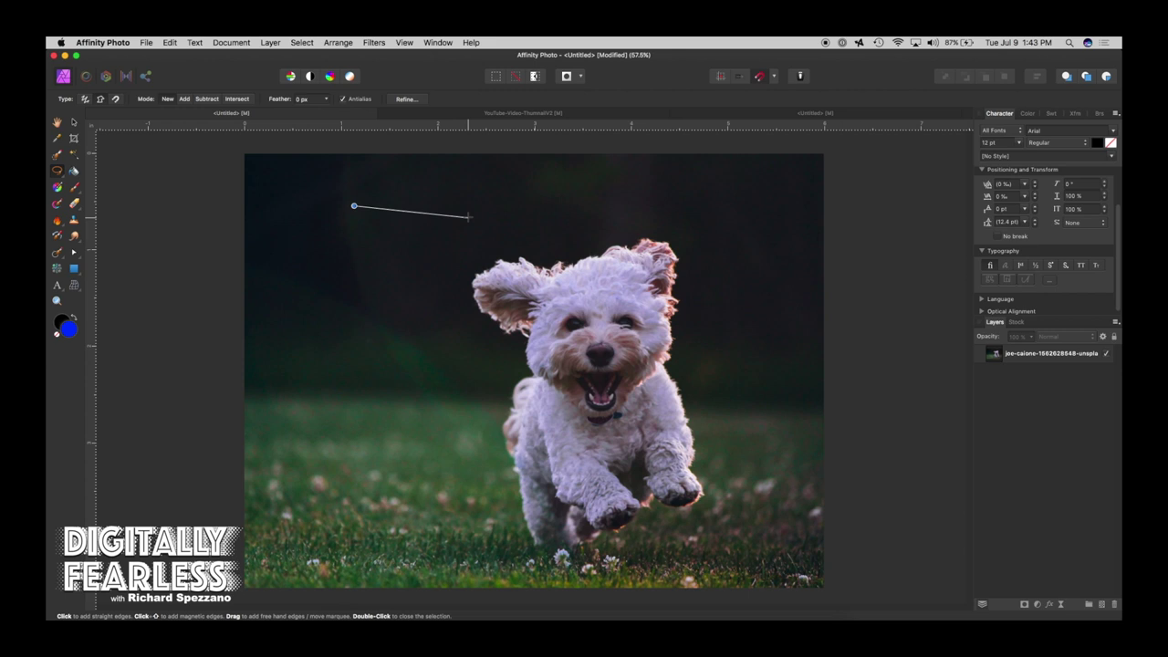
left_click(468, 218)
left_click(402, 283)
left_click(290, 250)
left_click(305, 190)
left_click(428, 168)
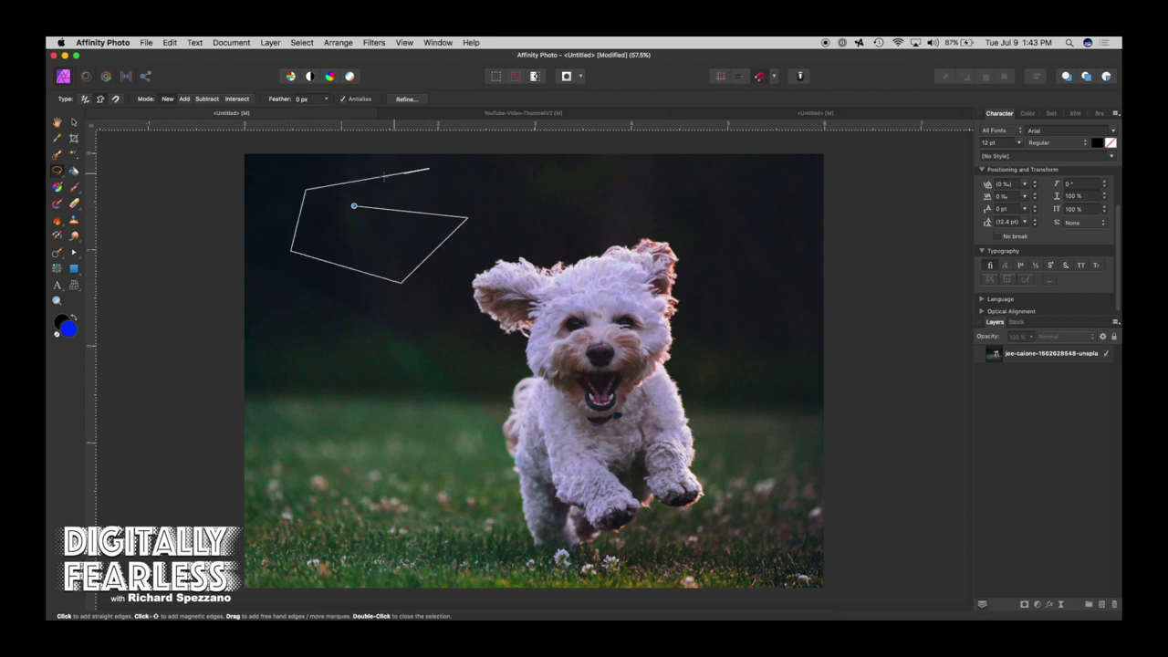
left_click(316, 202)
left_click(342, 246)
left_click(354, 206)
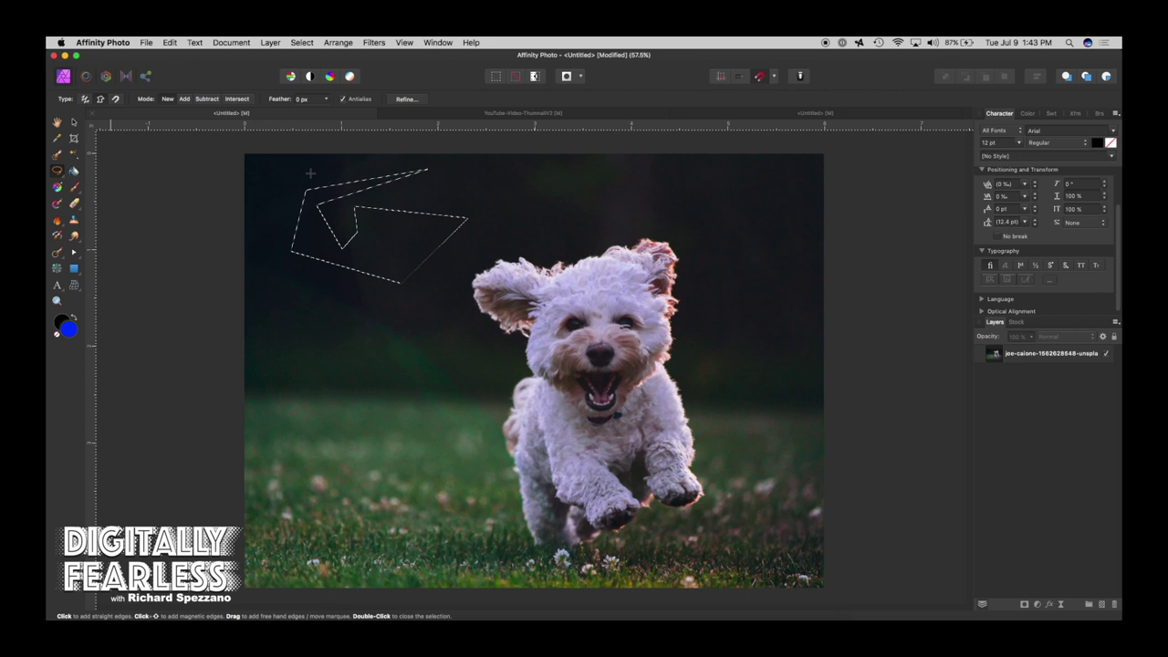
left_click(74, 123)
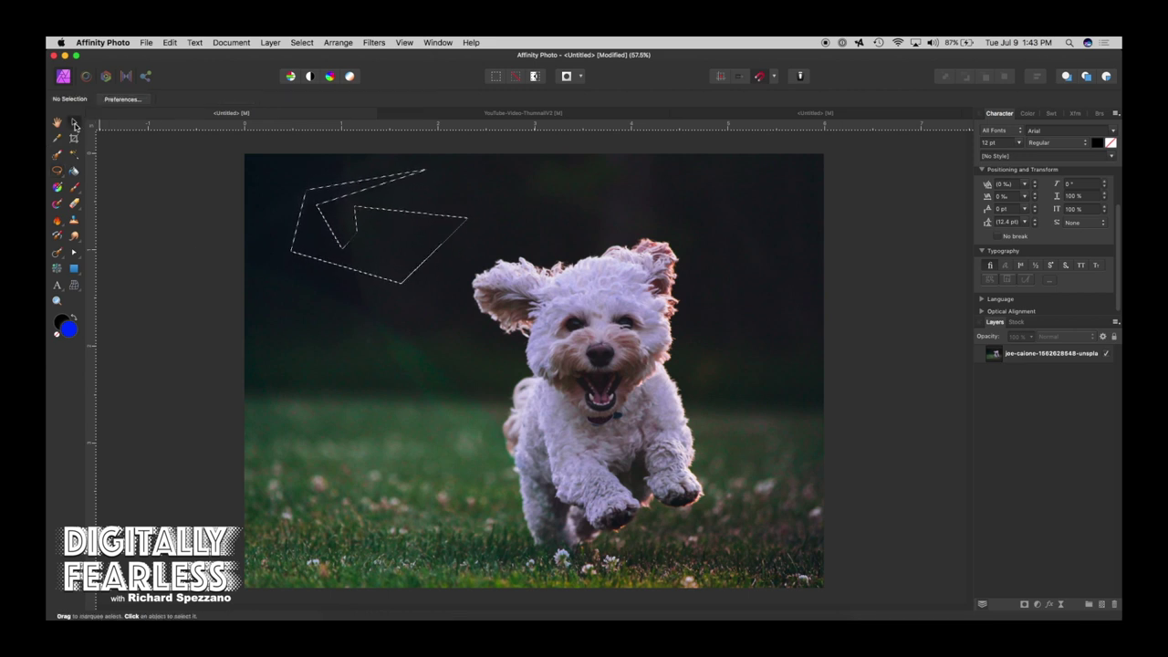
key("super+d")
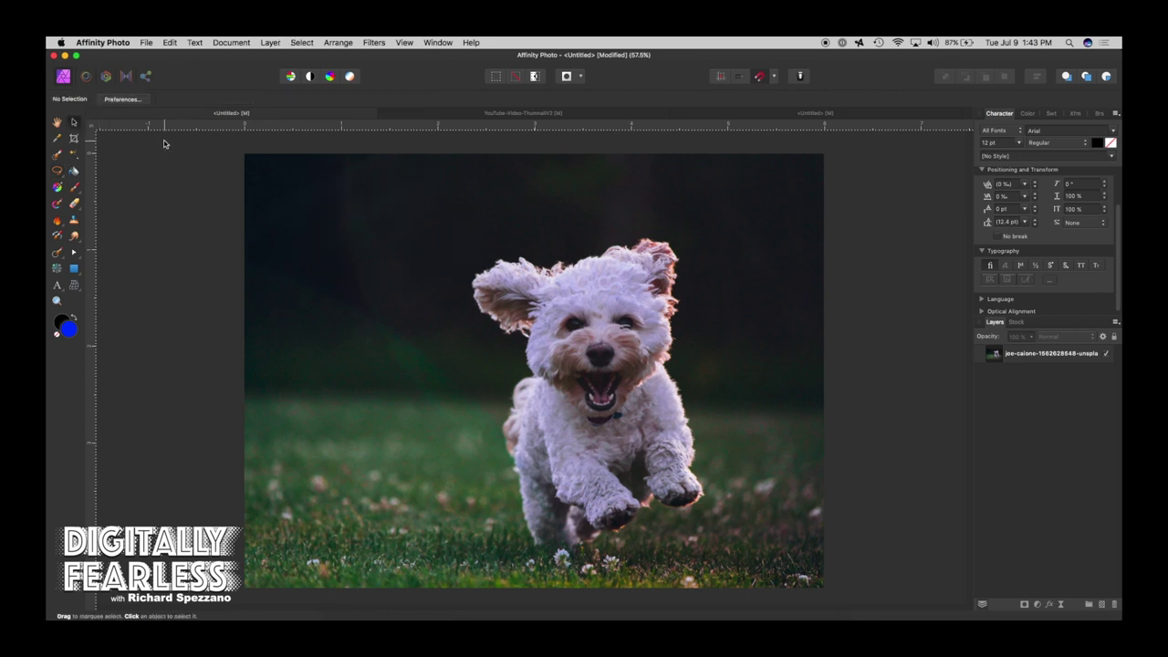
Trace a magnetic outline around the dog, starting and closing at its left ear
left_click(56, 169)
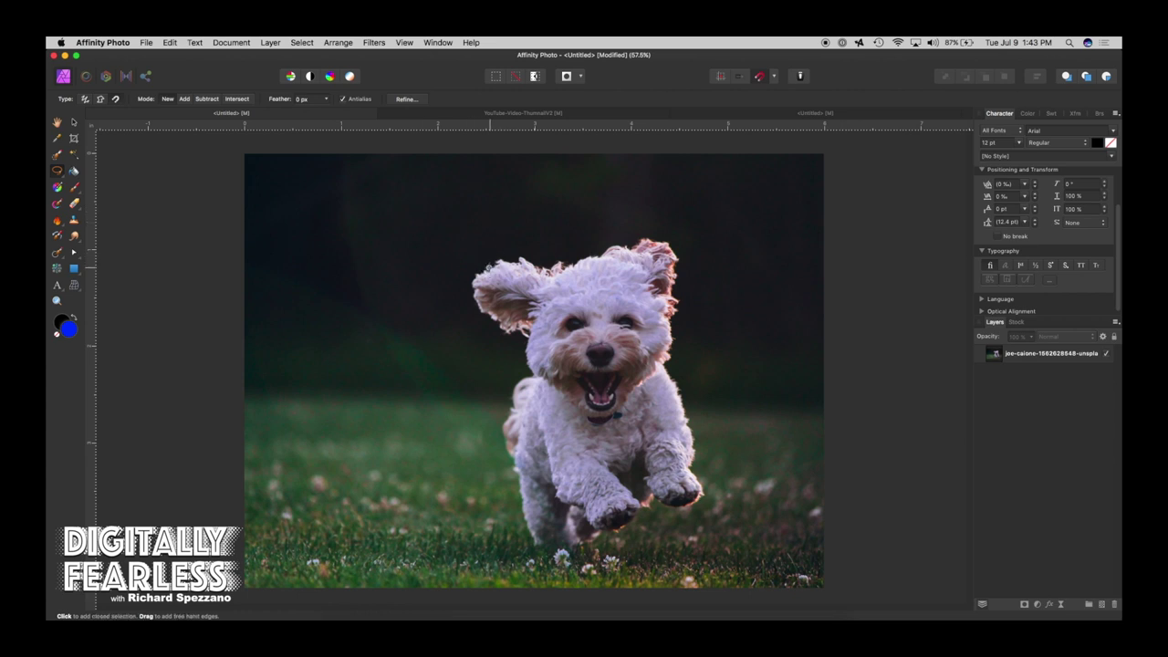
left_click(489, 265)
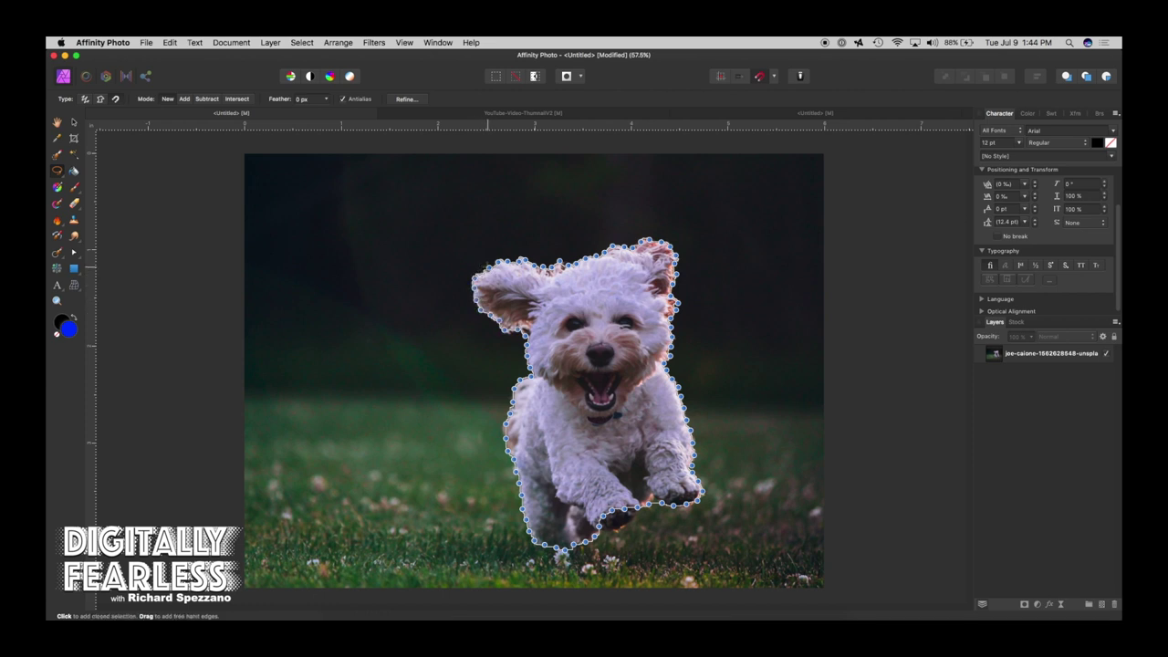
left_click(484, 266)
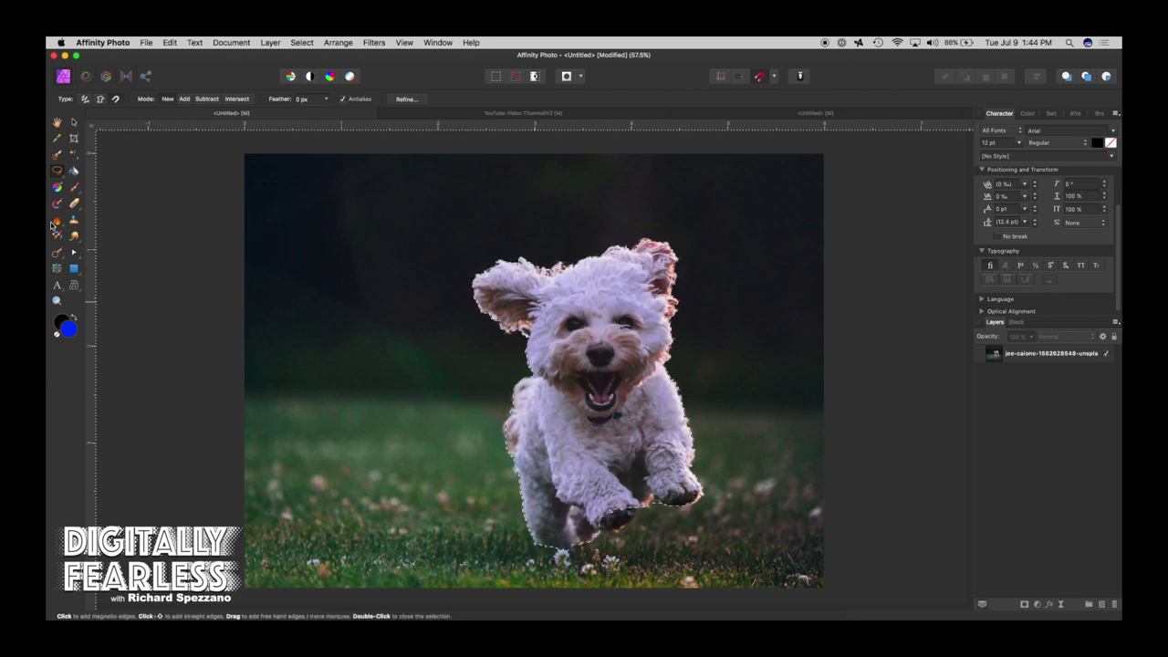
Add a freehand edge along the bottom of the dog's paw, ending back on Freehand Selection
left_click(57, 171)
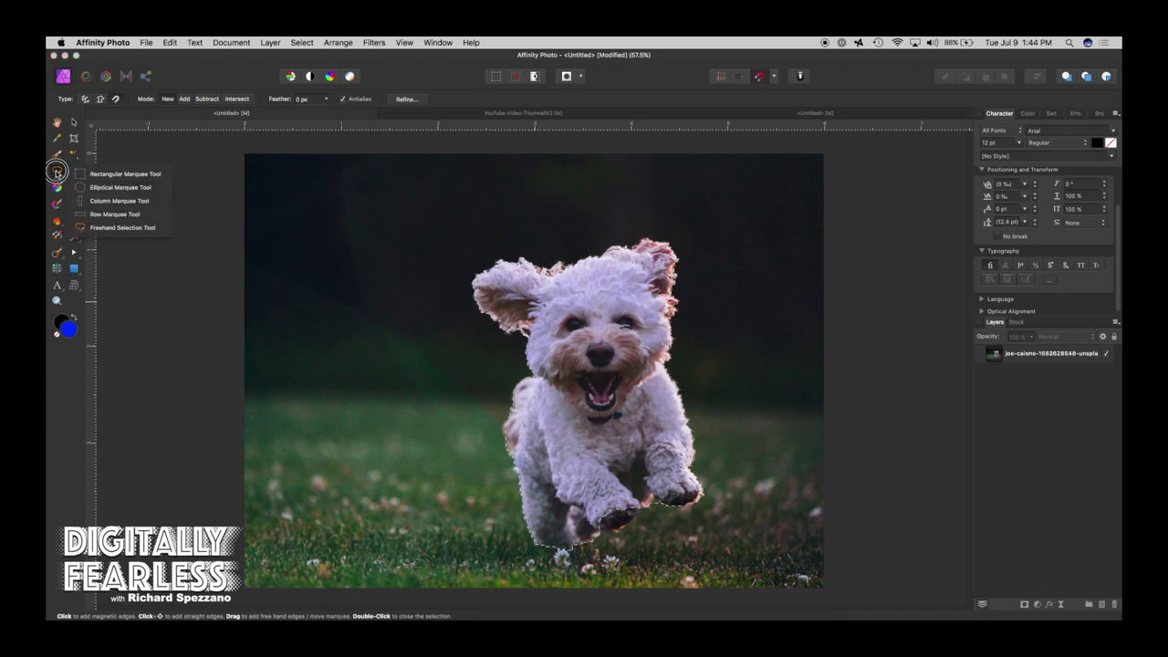
left_click(75, 227)
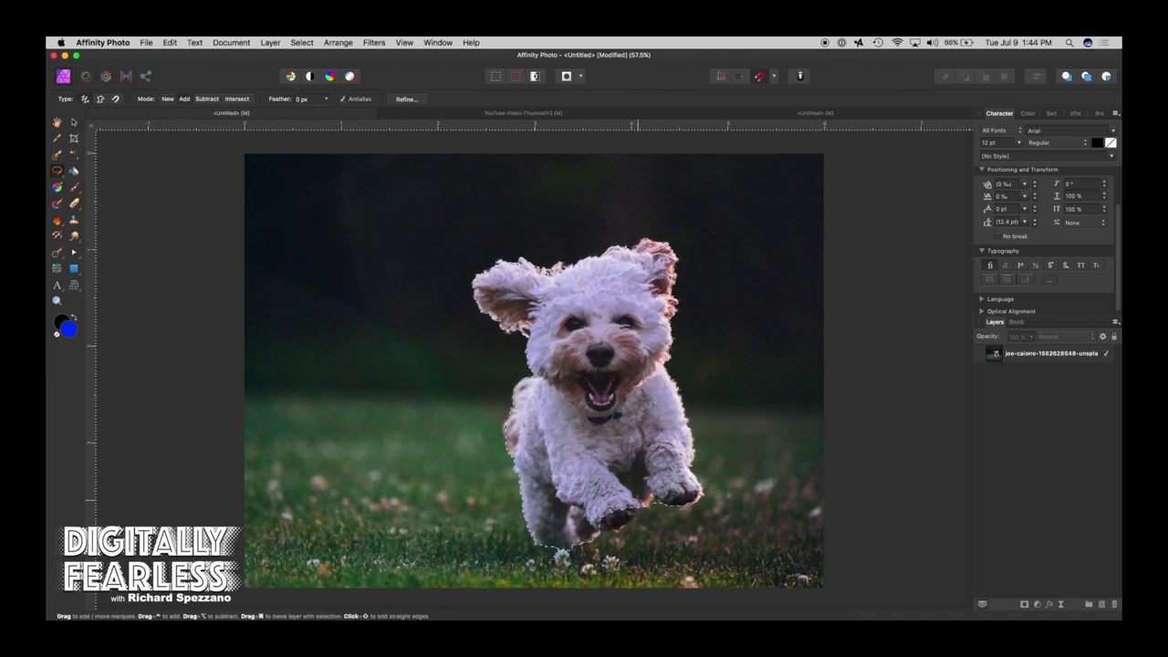
left_click_drag(629, 516, 591, 529)
left_click(75, 122)
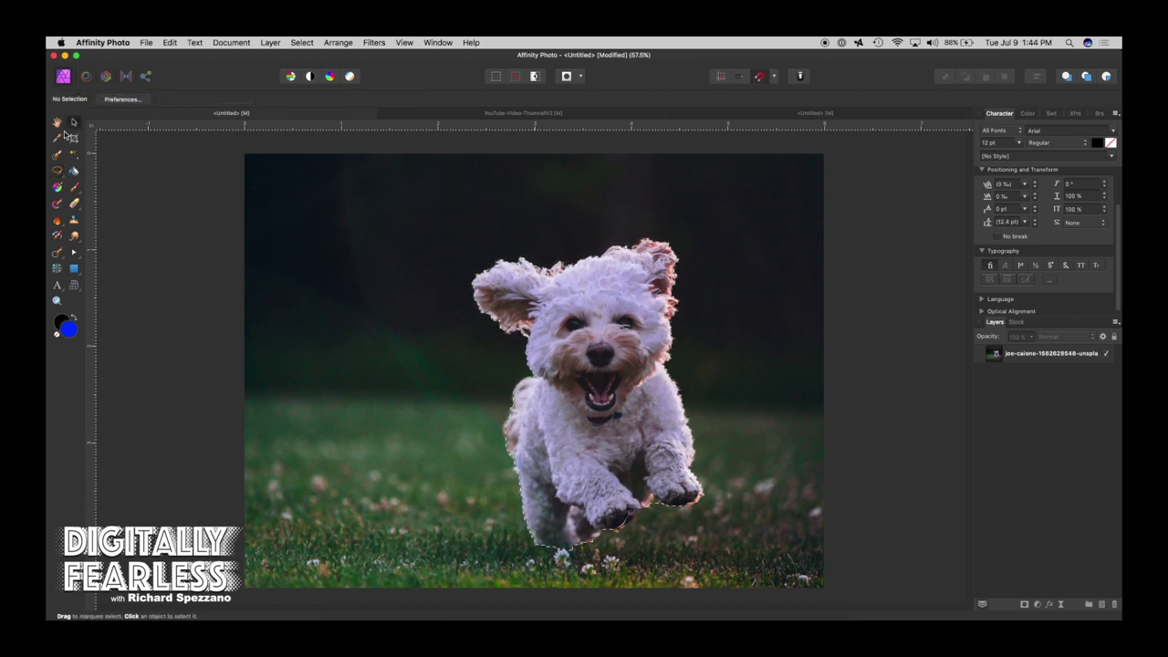
left_click(57, 170)
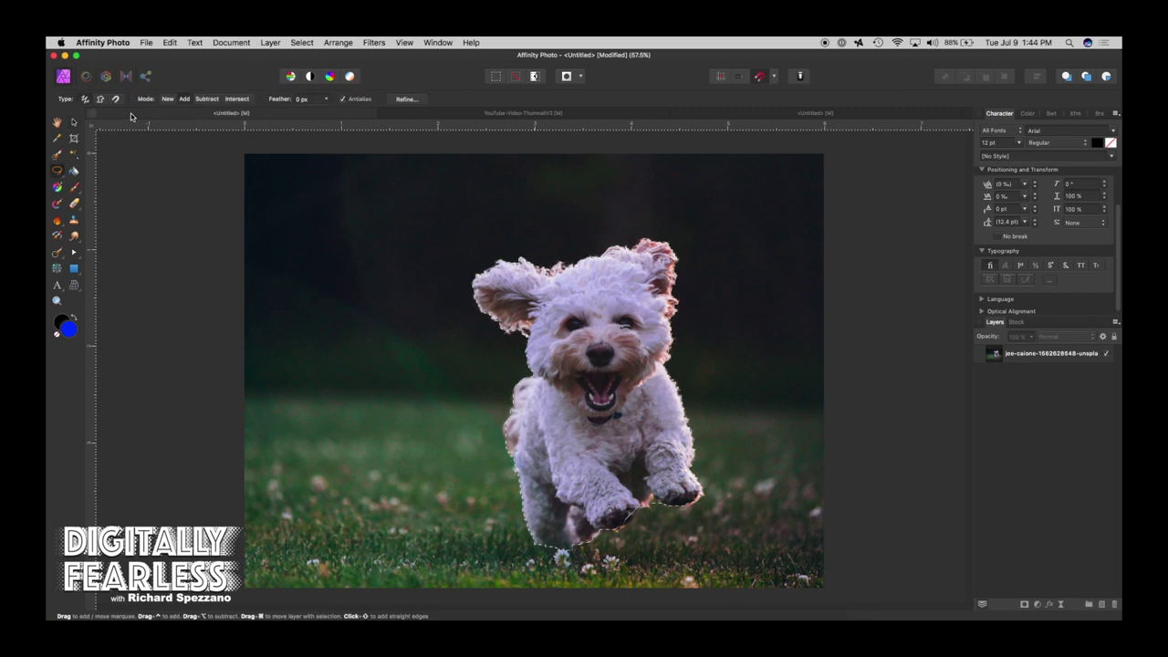
key("h")
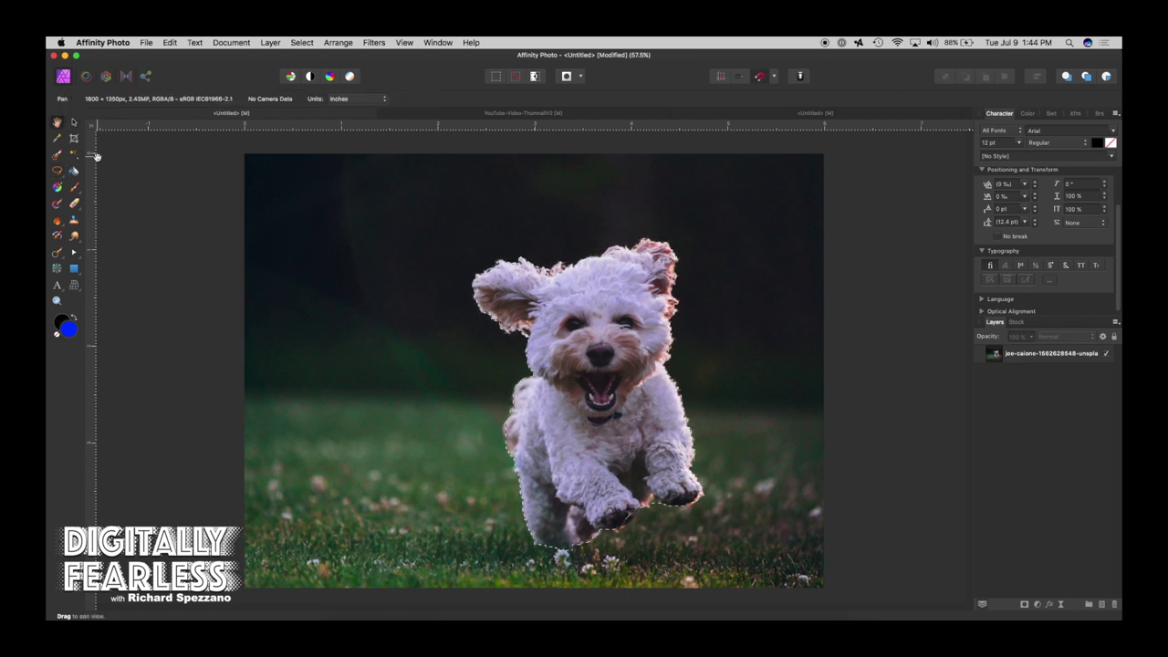